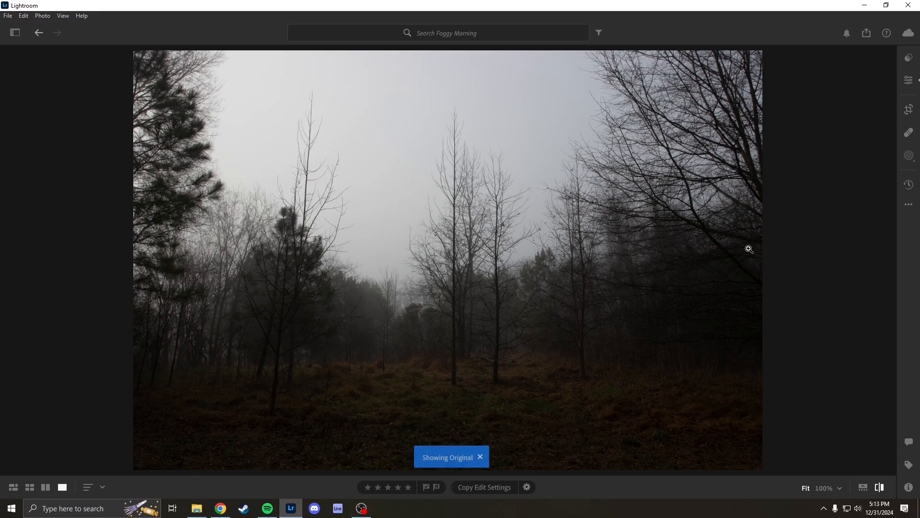
Enable lens corrections in the Optics settings of the unedited foggy forest photo.
key(backslash)
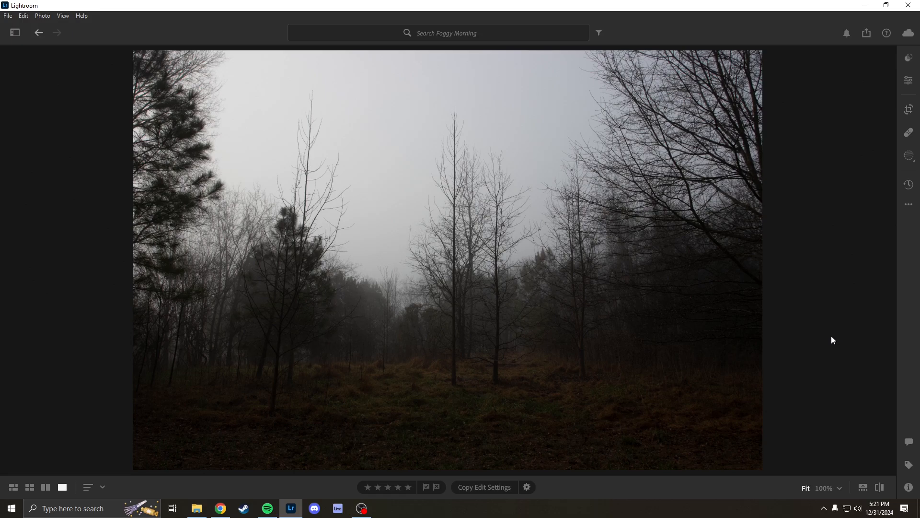
click(907, 82)
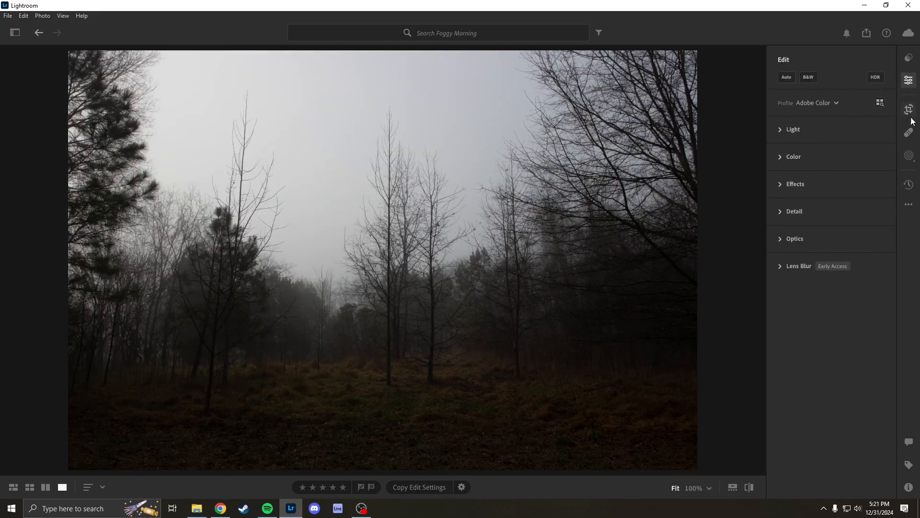
click(786, 242)
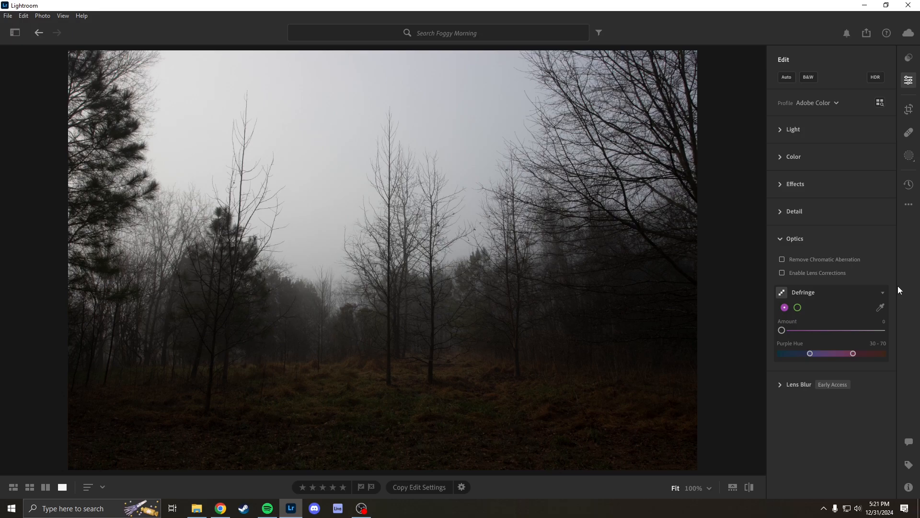
click(782, 273)
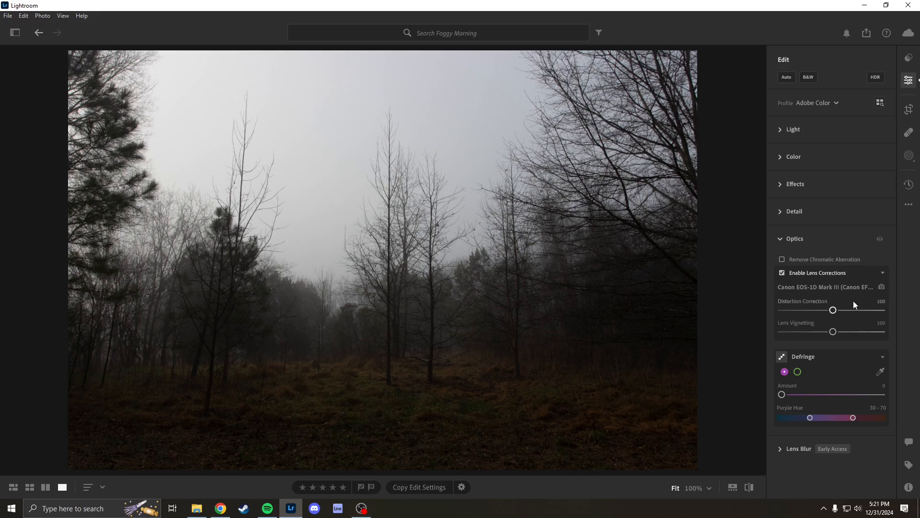
Look through the lens makes available for the correction profile and leave the selection unchanged.
click(853, 288)
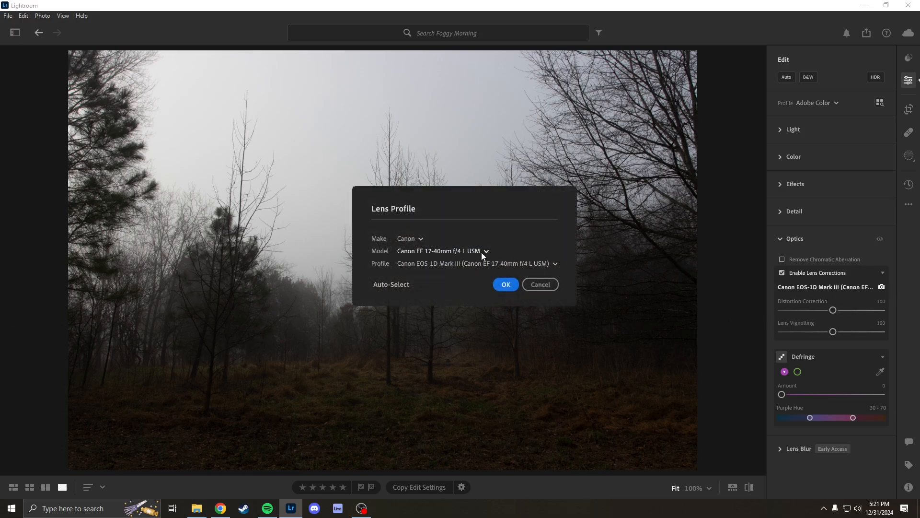
click(412, 238)
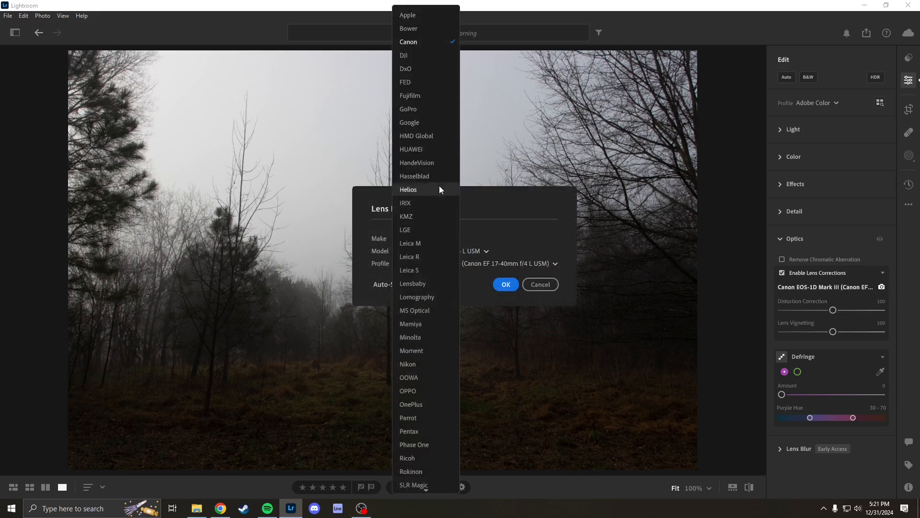
click(508, 209)
click(538, 285)
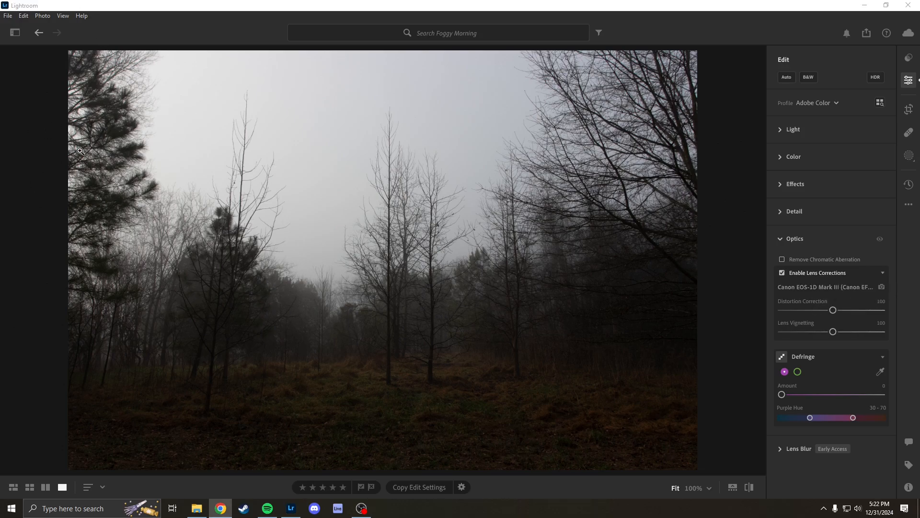
Defringe the pine branches' reddish edges with a purple hue range of 79–95 and an amount of 4.
click(72, 94)
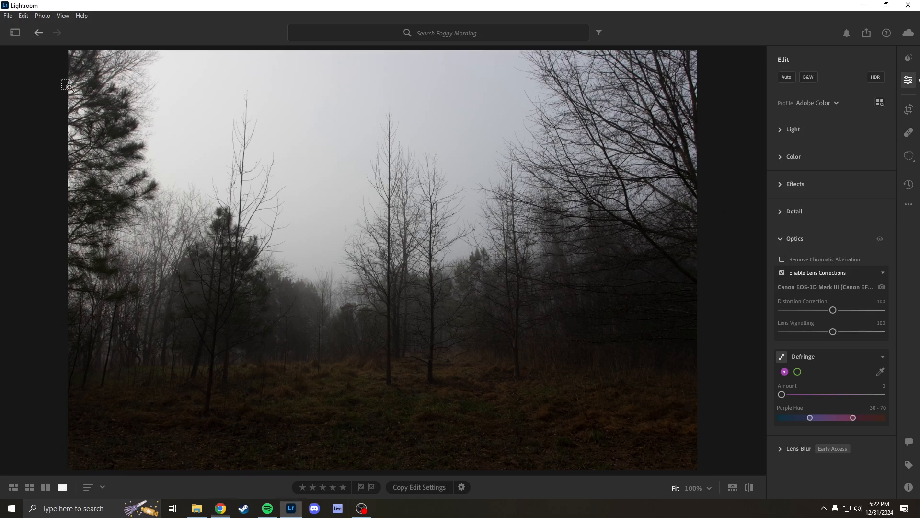
click(124, 169)
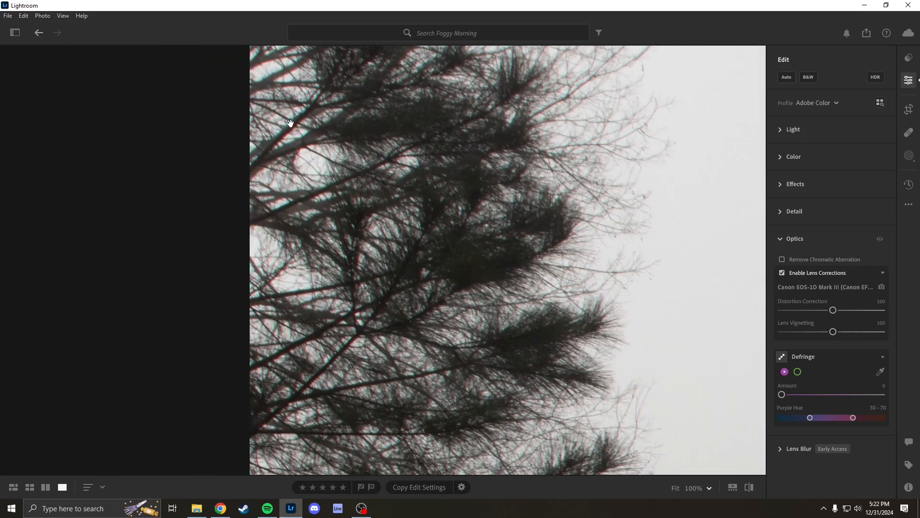
drag(313, 120, 337, 223)
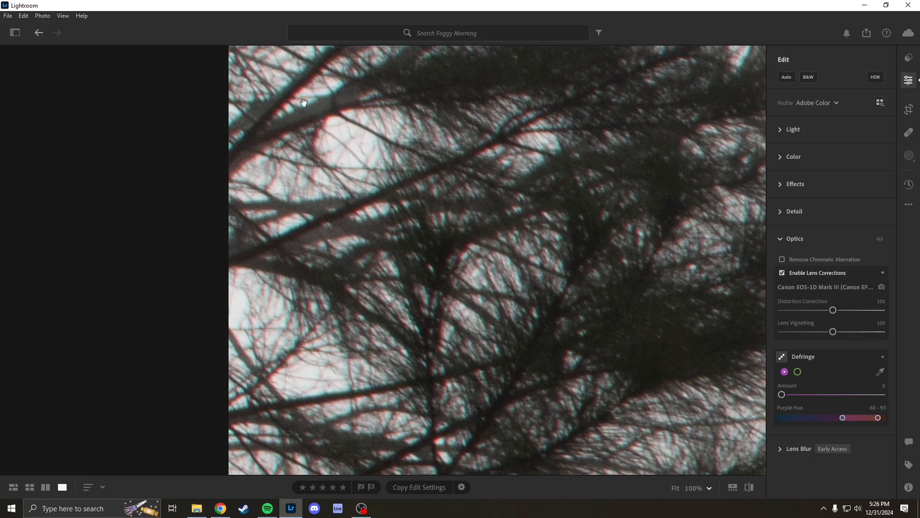
click(795, 374)
click(784, 372)
click(797, 372)
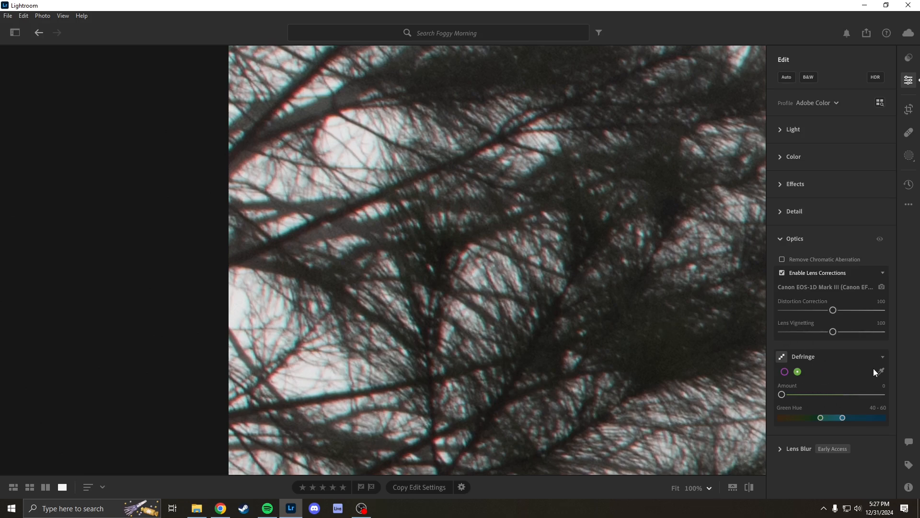
click(784, 373)
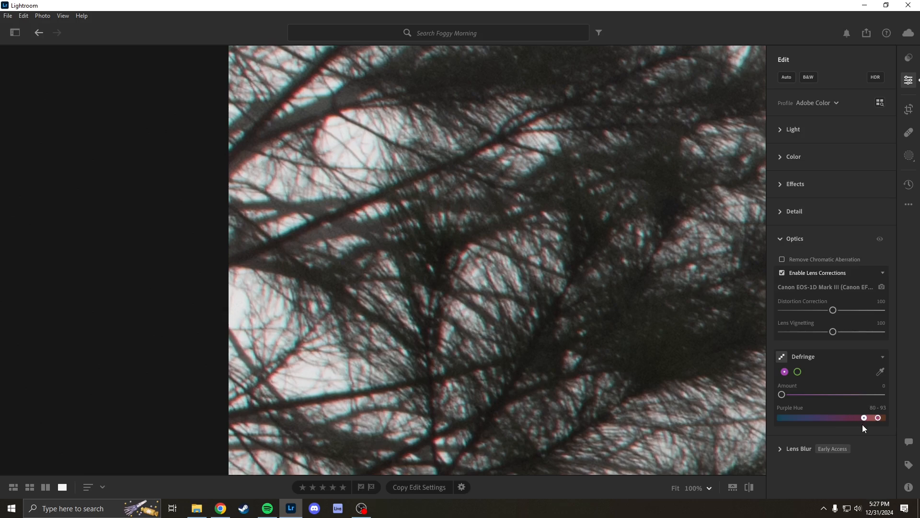
drag(862, 425, 880, 422)
drag(783, 395, 792, 399)
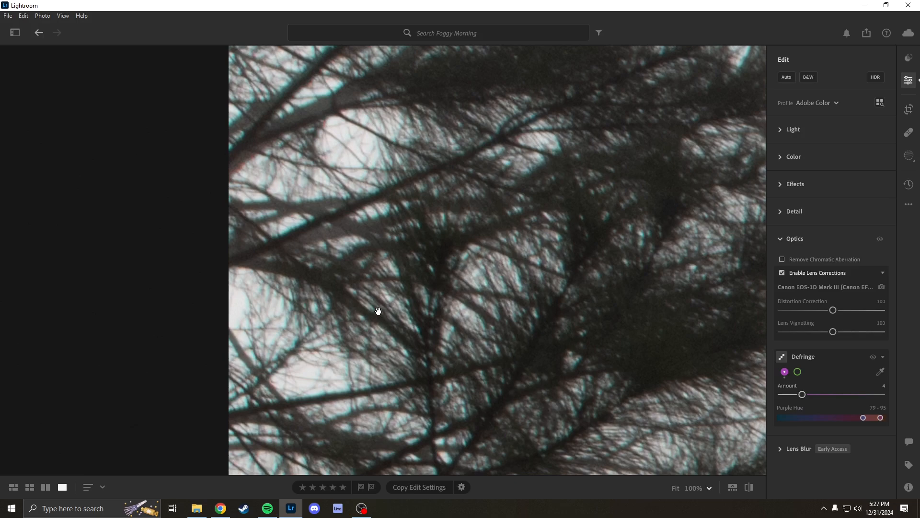
Widen the green defringe hue range to about 40–72 to cover the cyan fringes on the branches.
click(797, 372)
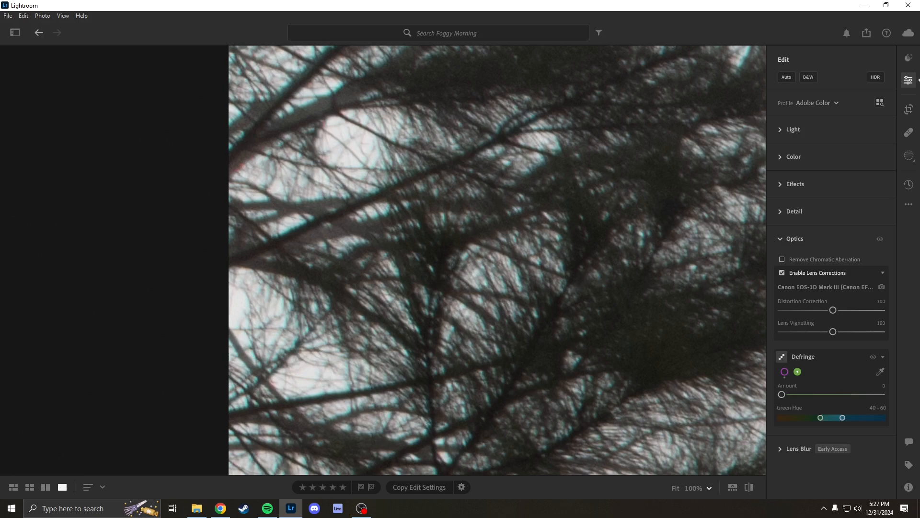
drag(843, 417, 846, 418)
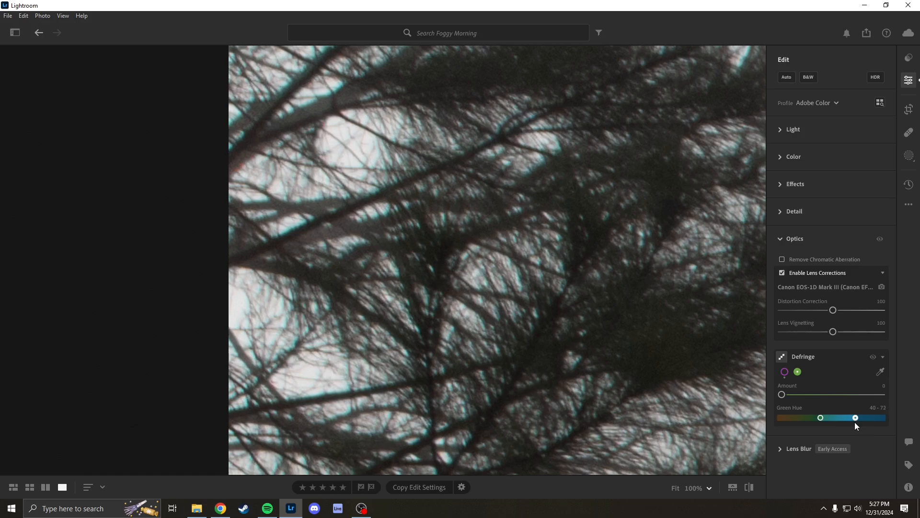
drag(856, 423, 856, 415)
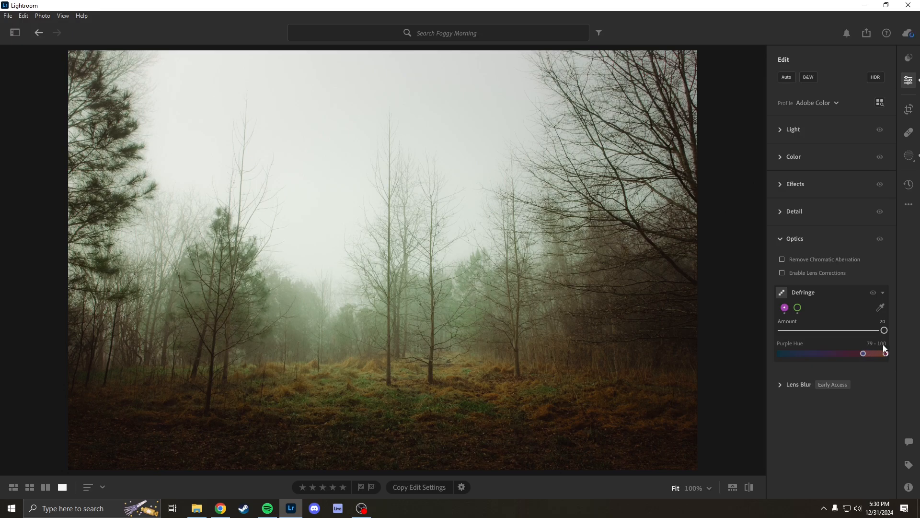
On the finished edit, inspect the pine branches and grass close up, compare Defringe off and on, and lower its purple amount.
drag(100, 86, 61, 191)
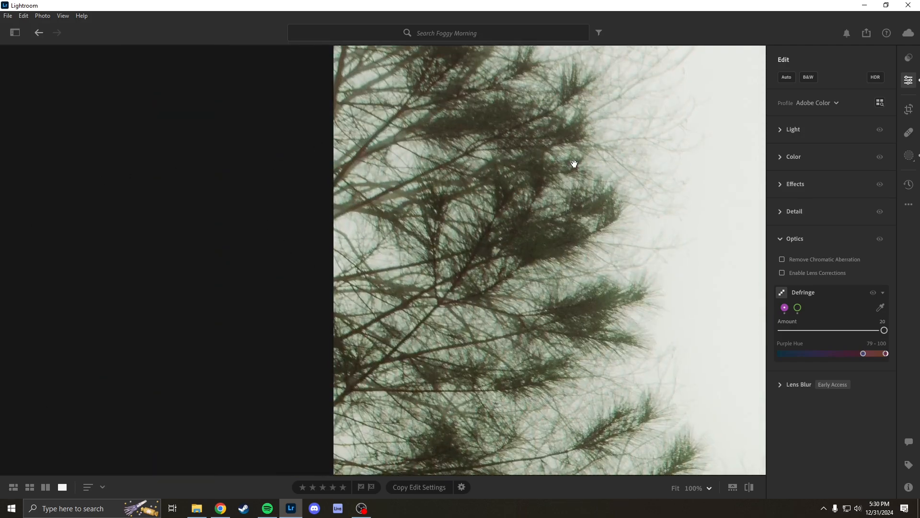
click(532, 202)
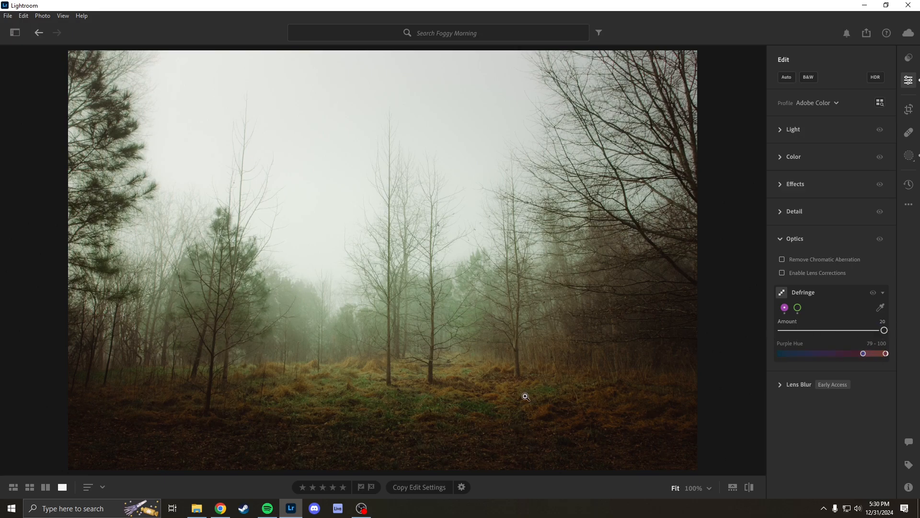
drag(509, 400, 580, 439)
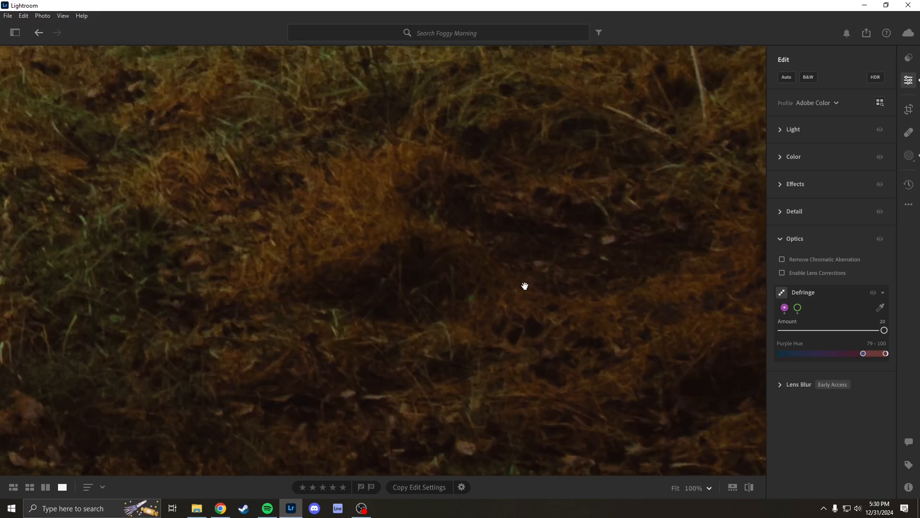
drag(620, 288, 343, 271)
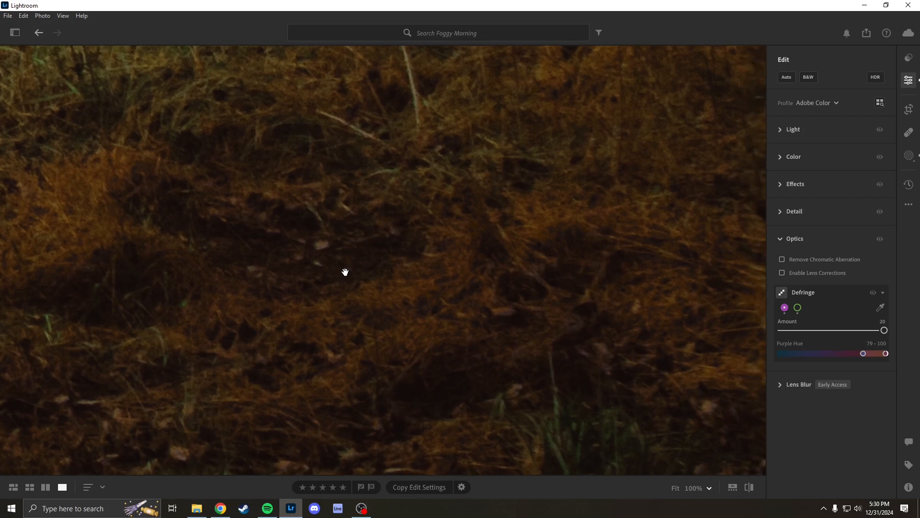
click(873, 293)
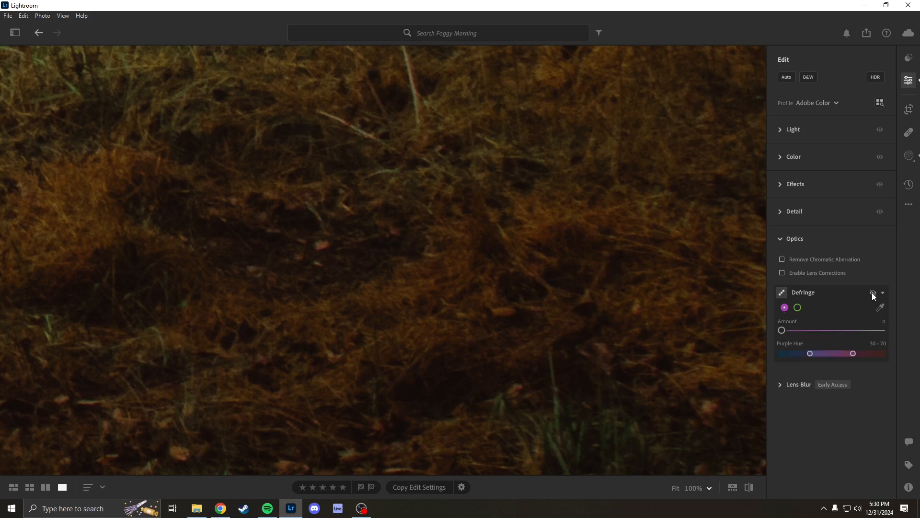
click(872, 292)
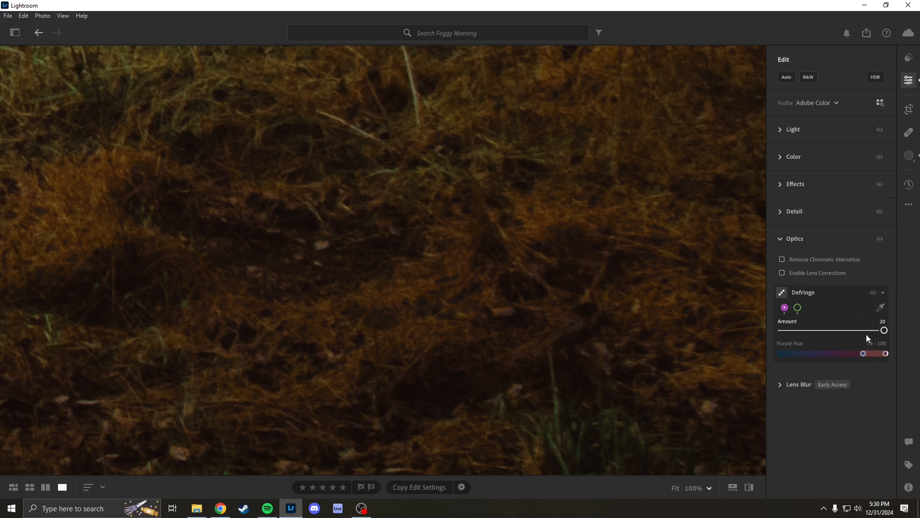
drag(884, 331, 730, 343)
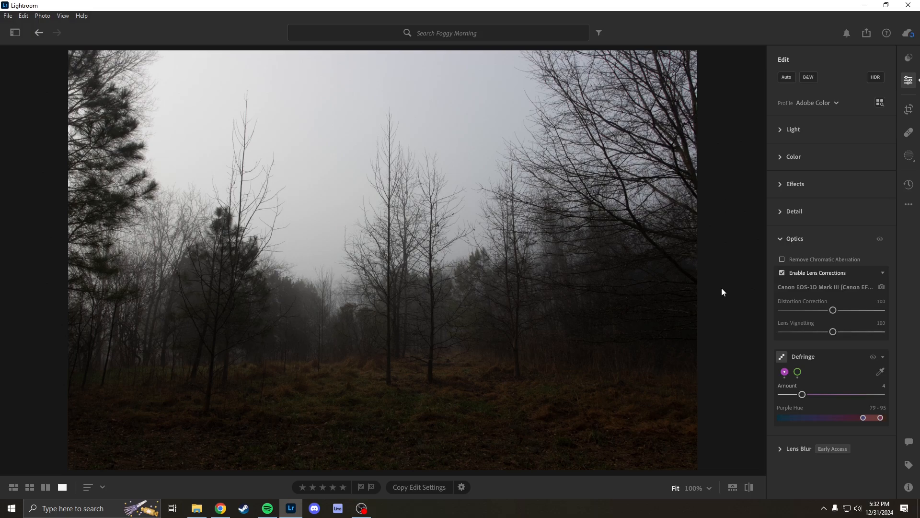
Shape a gentle S-curve in the Light settings by pulling a shadow point down and lifting a highlight point.
click(784, 241)
click(789, 134)
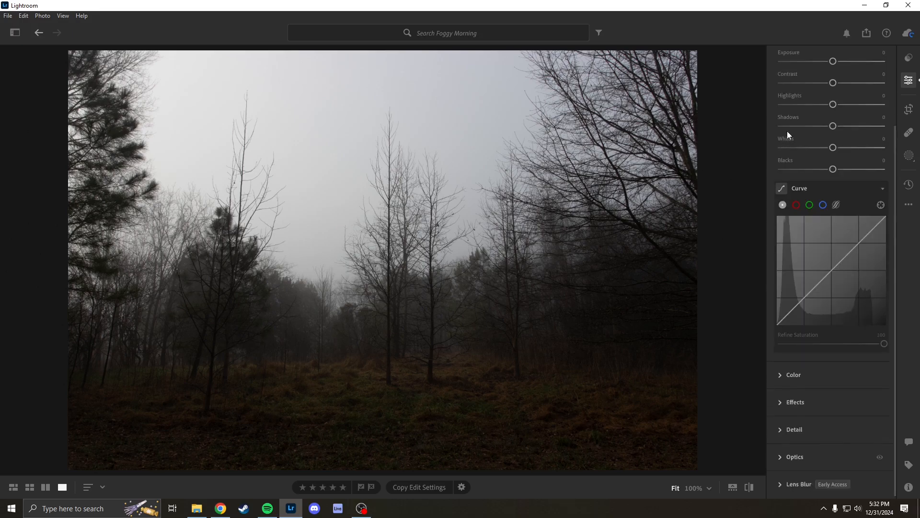
scroll(778, 180, up, 3)
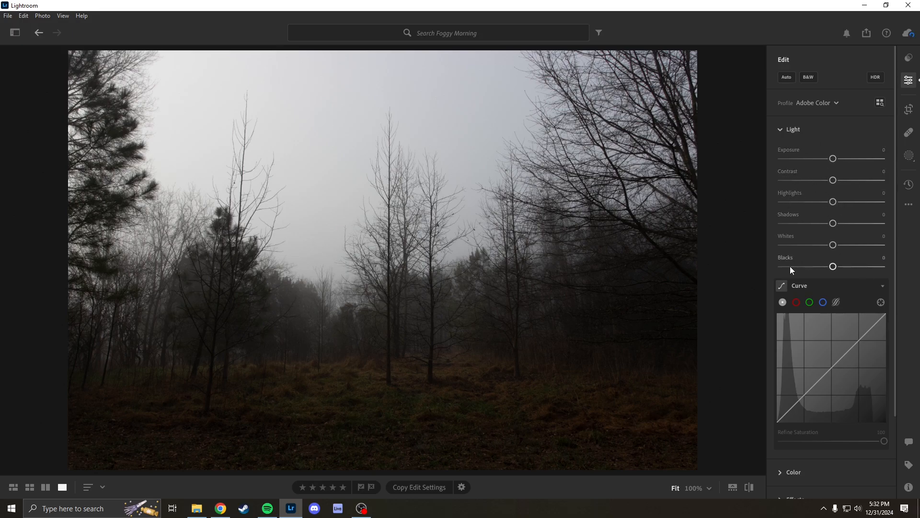
scroll(798, 224, down, 1)
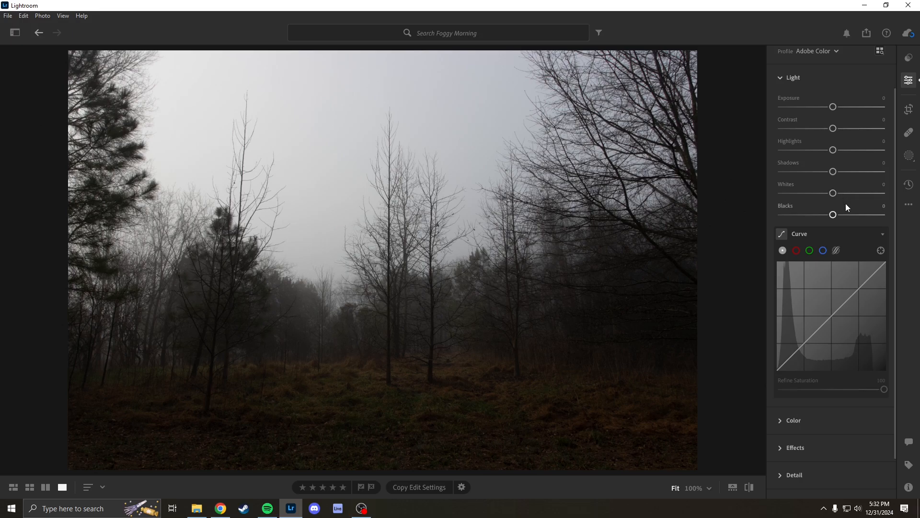
click(804, 343)
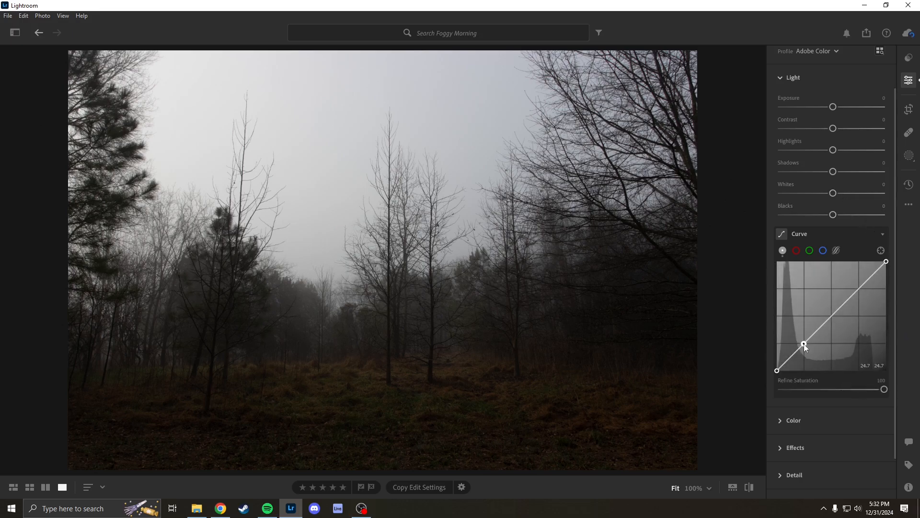
click(859, 287)
drag(810, 337, 822, 329)
drag(859, 287, 860, 283)
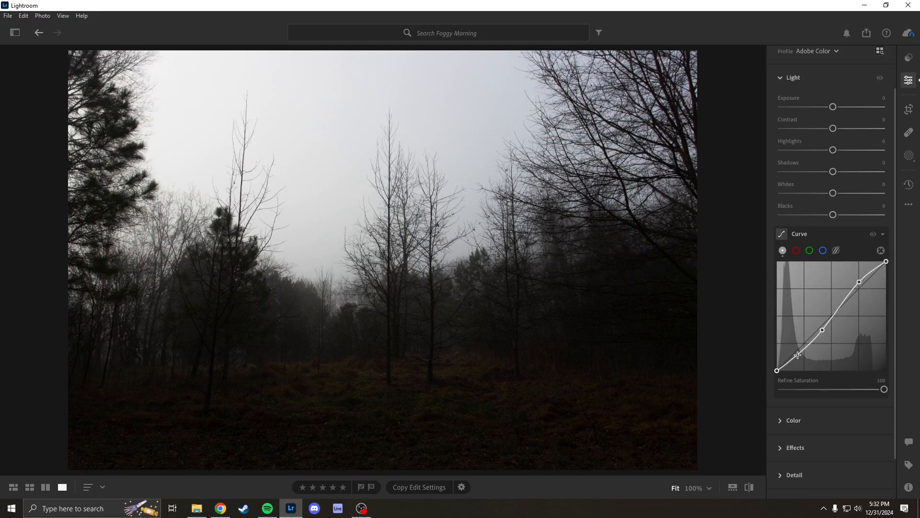
Add a deep-shadow point to the tone curve and adjust the curve's black point.
drag(797, 355, 795, 358)
drag(777, 372, 774, 362)
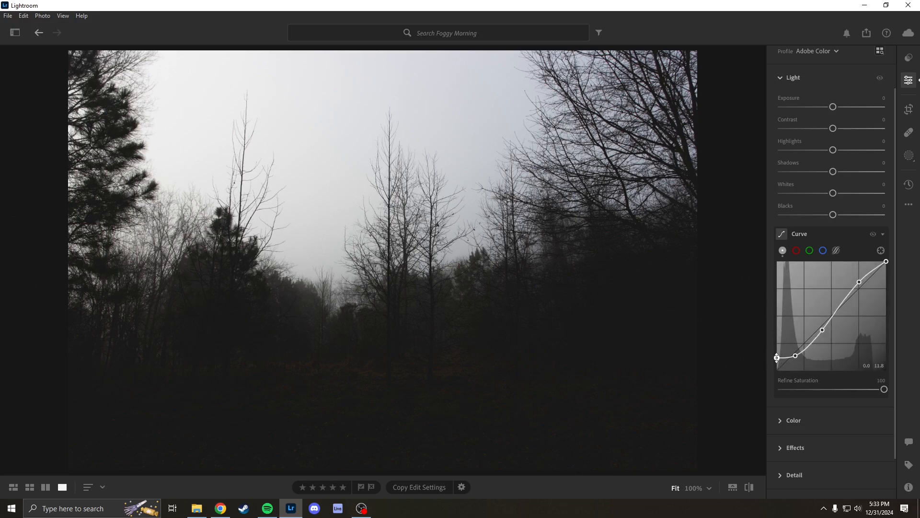
drag(777, 357, 764, 372)
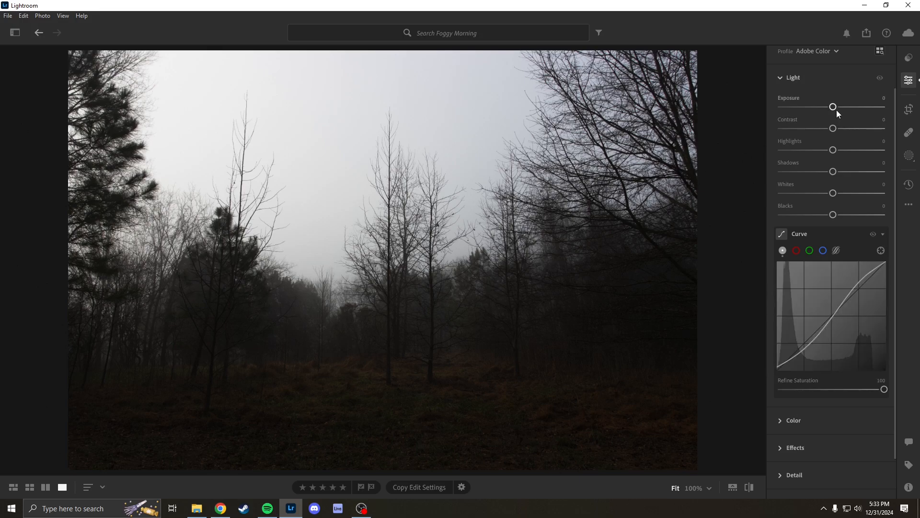
Raise the photo's Exposure to +0.28 and its Shadows to +20.
drag(835, 107, 837, 110)
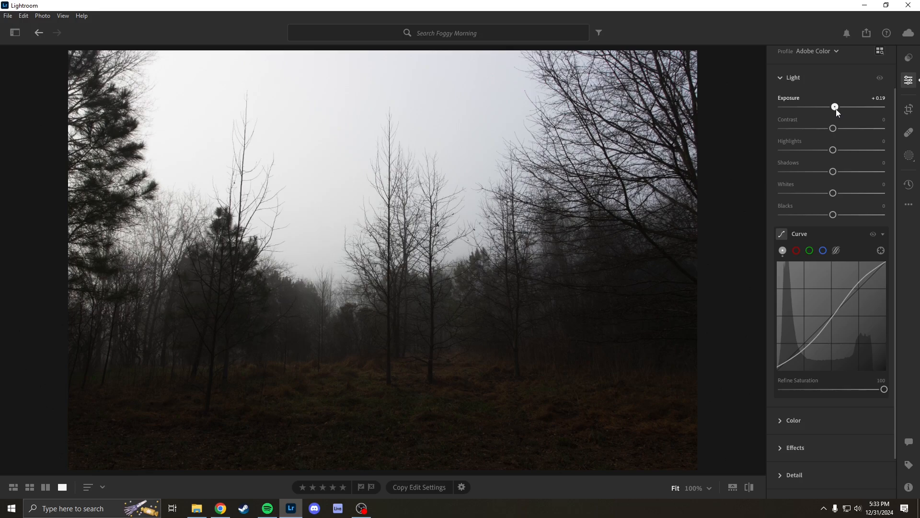
drag(837, 110, 839, 110)
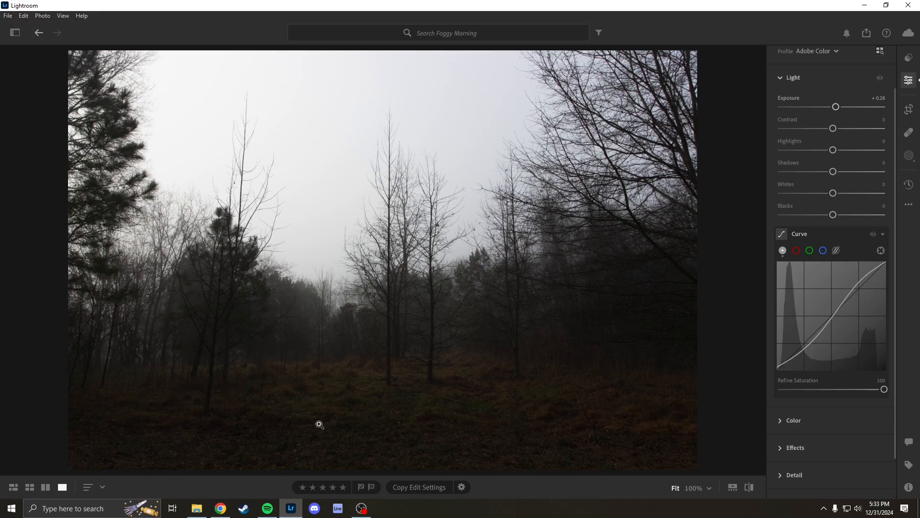
drag(835, 173, 846, 177)
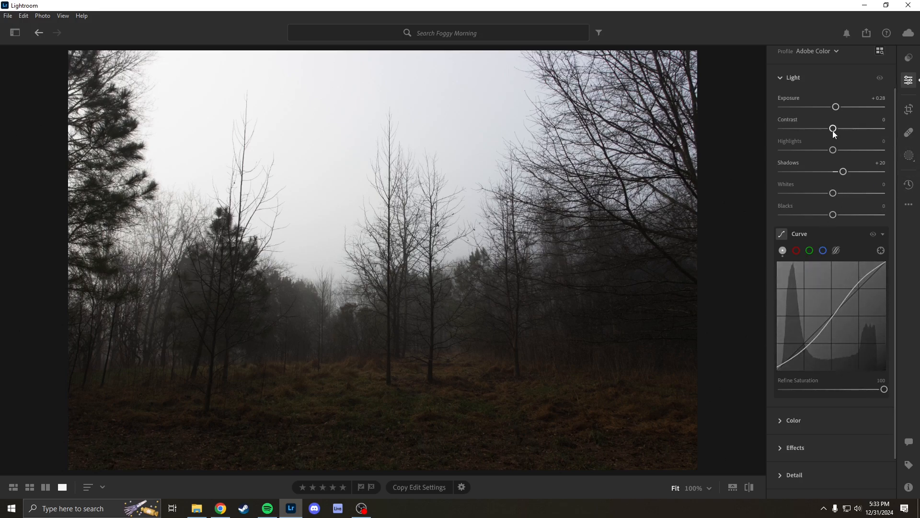
Set the Contrast to +20 and raise the Shadows further to +39.
drag(833, 127, 839, 133)
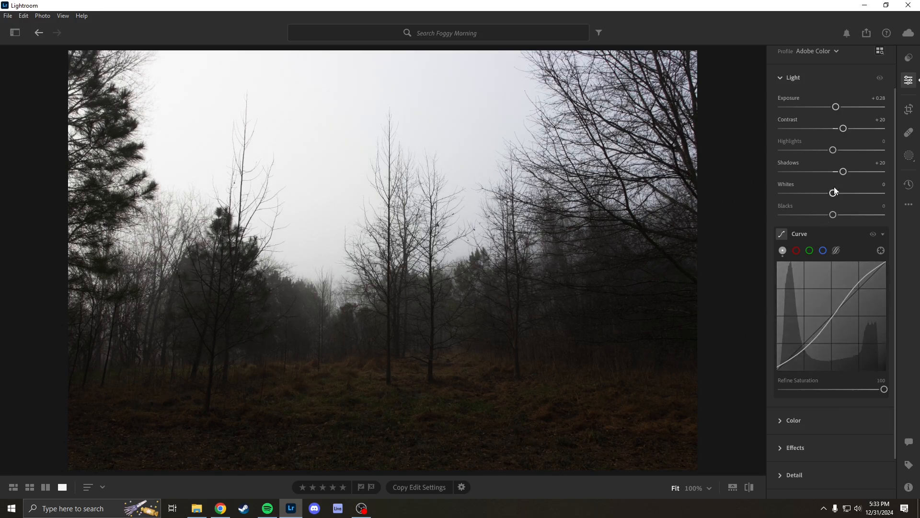
drag(842, 175, 848, 177)
drag(849, 172, 853, 172)
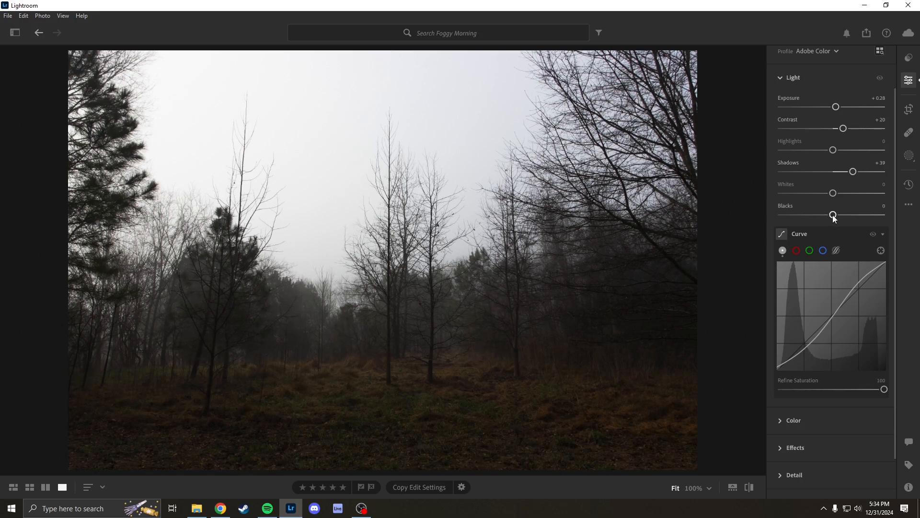
Lower the Blacks to −14 and compare the edited photo with the original.
drag(833, 219, 827, 220)
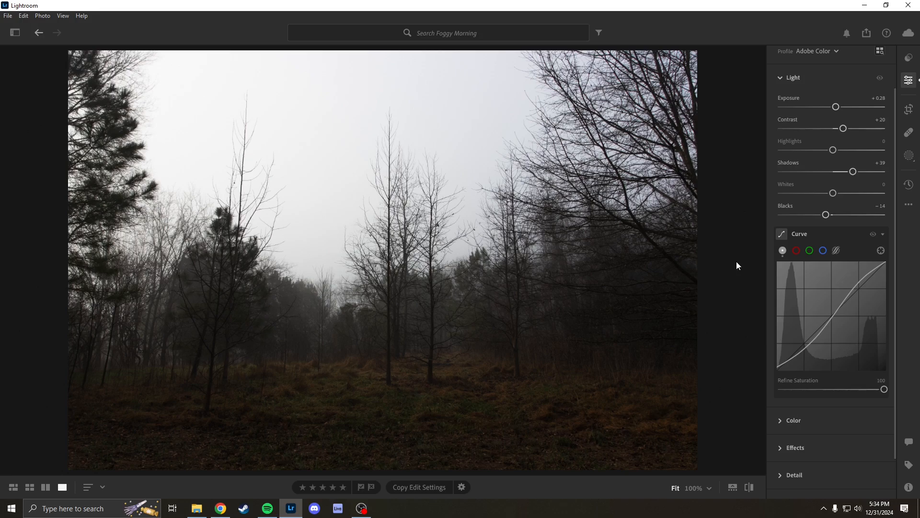
key(backslash)
key(backslash)
key(alt+Tab)
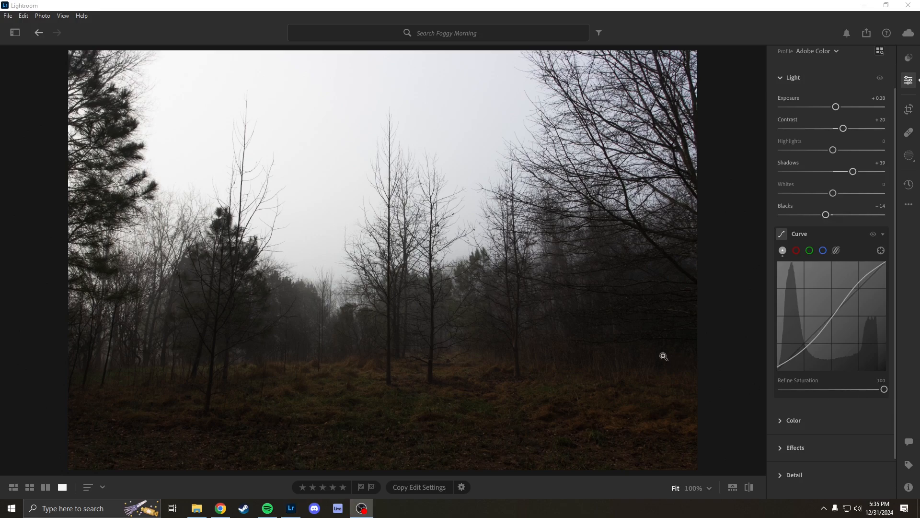
click(727, 213)
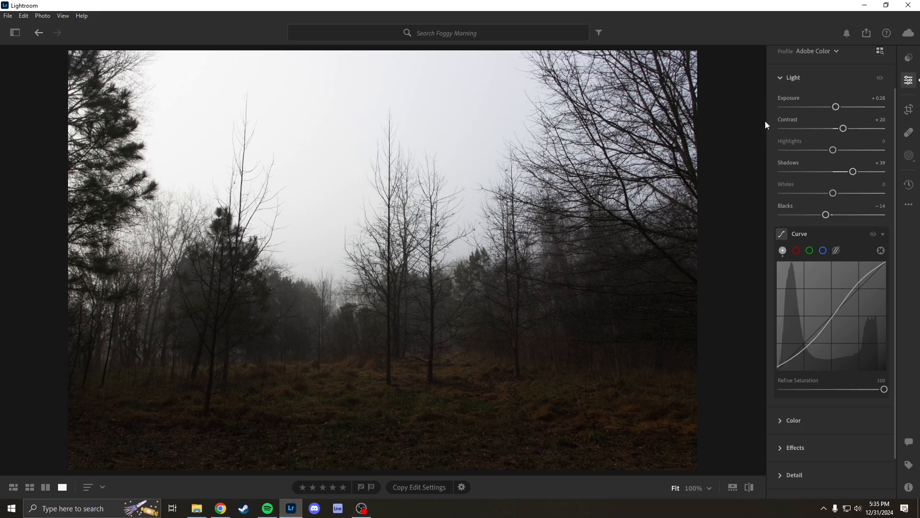
Collapse the Light settings and open the Color settings at the white balance controls.
click(779, 79)
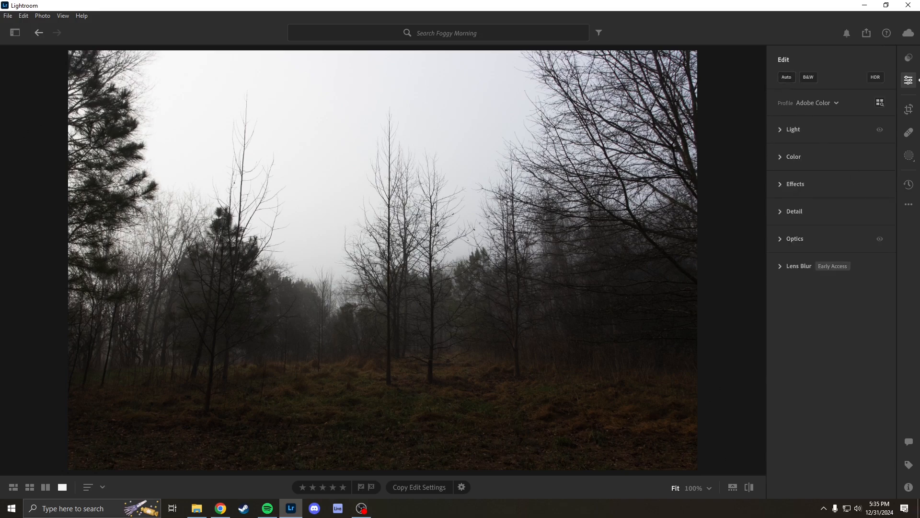
click(785, 155)
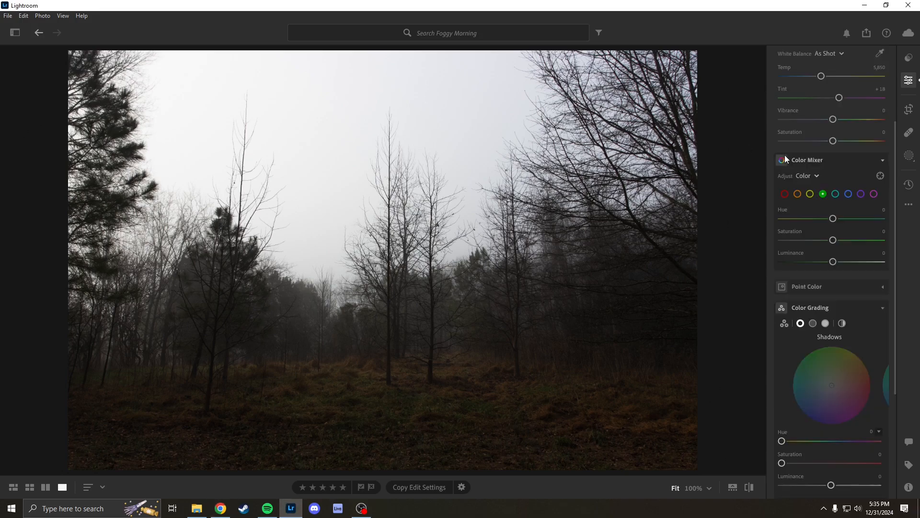
scroll(774, 189, up, 3)
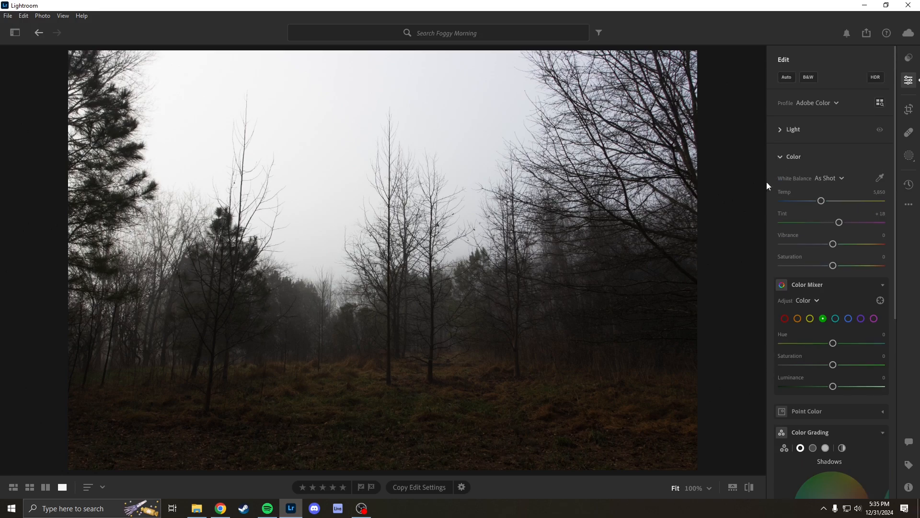
scroll(772, 324, down, 7)
scroll(785, 300, up, 7)
Try a cool and a very warm color temperature on the photo and reset Temp after each.
drag(820, 200, 872, 223)
double_click(872, 223)
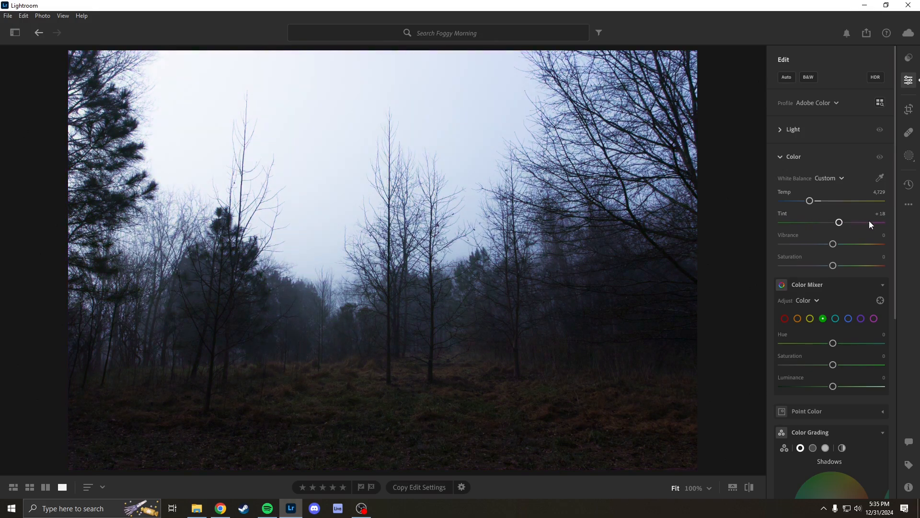
double_click(812, 199)
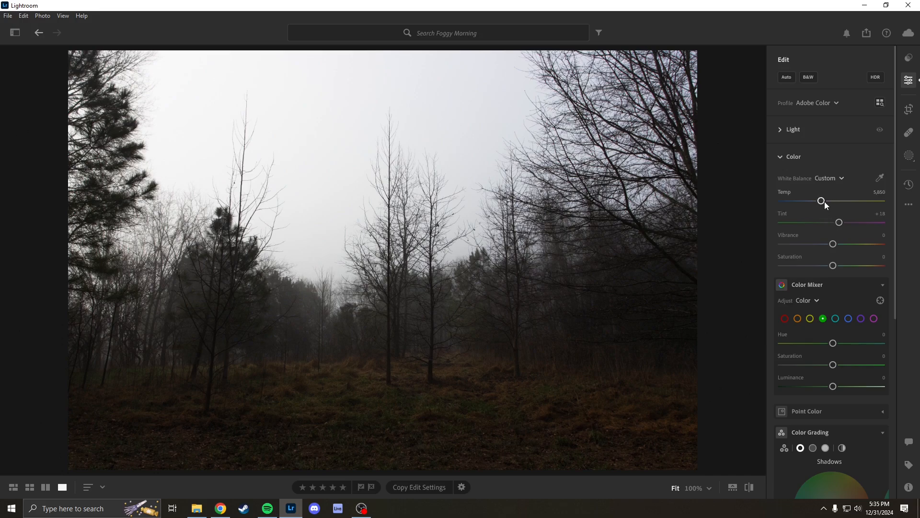
drag(824, 202, 889, 229)
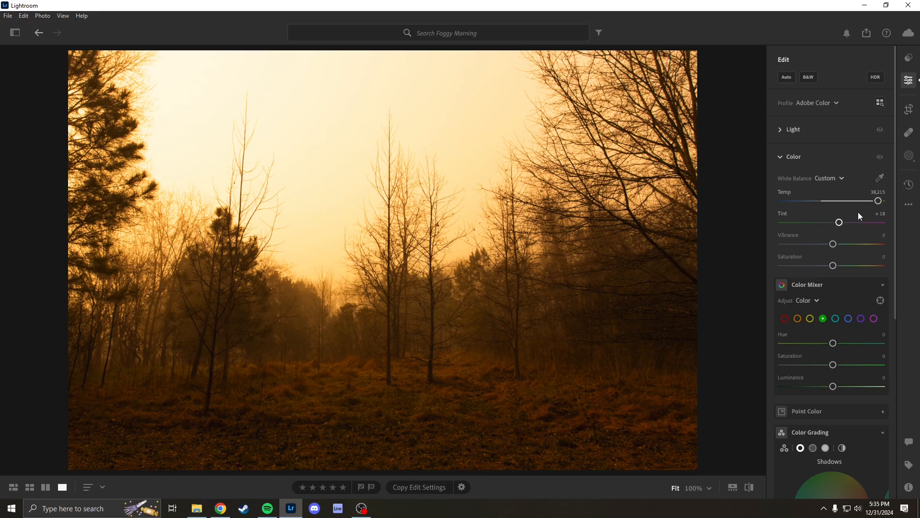
double_click(879, 202)
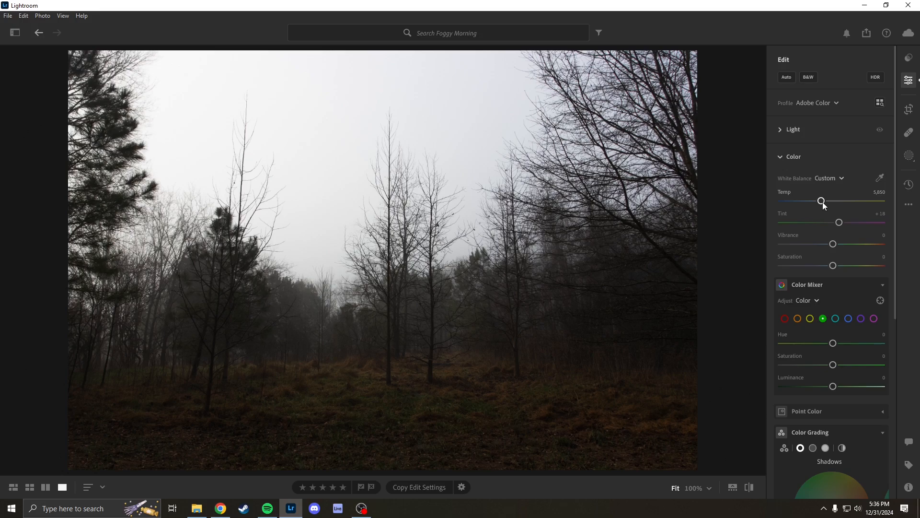
Set the white balance Temp to 6,317 and Tint to +7, and choose orange in the Color Mixer.
drag(821, 201, 827, 206)
drag(841, 225, 835, 227)
scroll(810, 252, down, 2)
scroll(797, 299, down, 2)
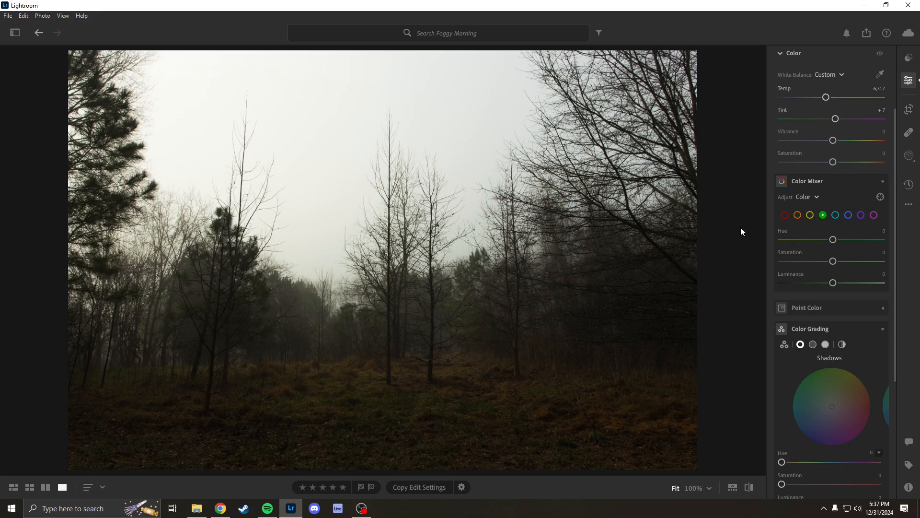
click(799, 215)
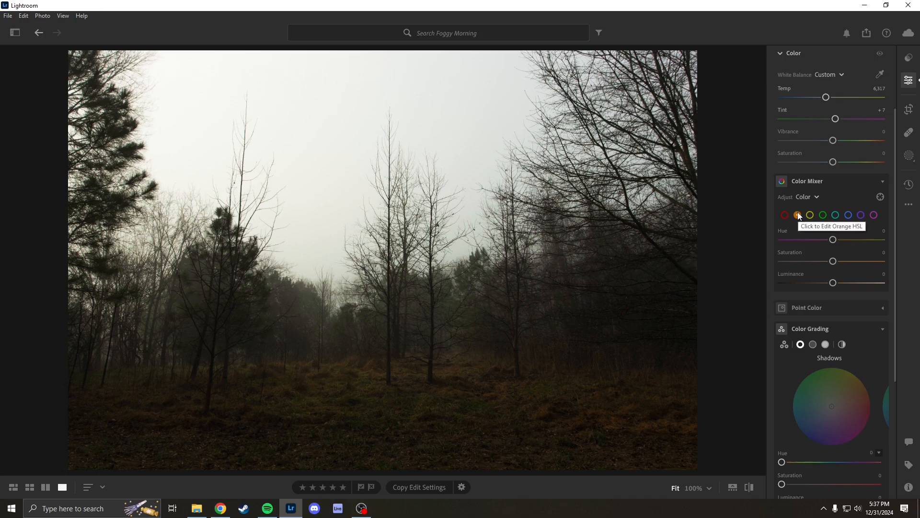
Try an orange Hue of −100 with Saturation +36, inspect the grass up close, and reset both values.
drag(833, 239, 756, 263)
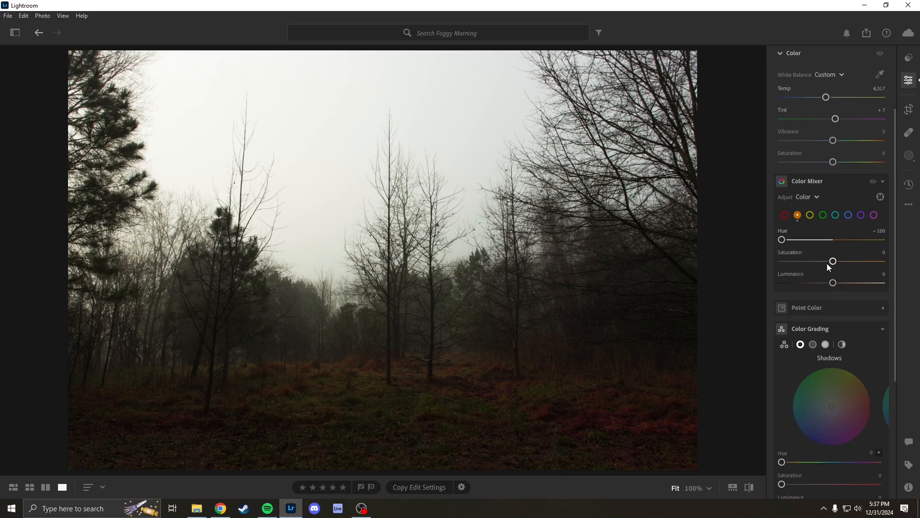
drag(782, 240, 816, 248)
drag(879, 249, 752, 263)
drag(833, 261, 852, 263)
drag(556, 388, 679, 457)
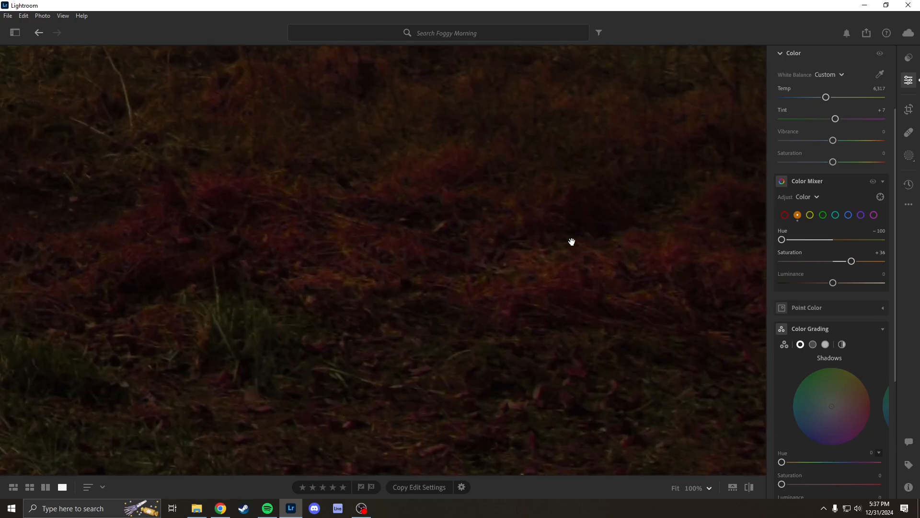
double_click(851, 261)
mouse_move(832, 261)
mouse_down()
mouse_move(750, 273)
mouse_move(839, 269)
mouse_up()
double_click(823, 260)
double_click(781, 240)
click(556, 249)
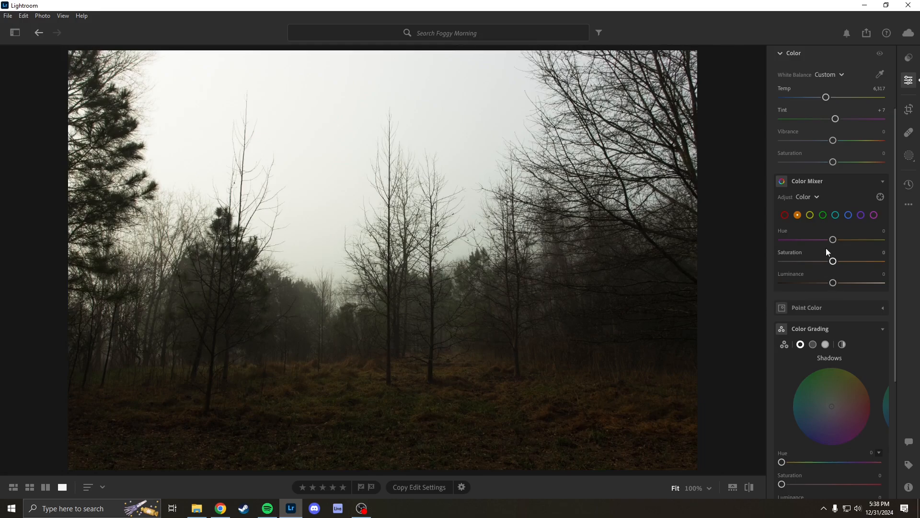
Fine-tune the orange hue and saturation, and raise the yellow hue while lowering the yellow saturation in the Color Mixer.
drag(835, 244, 832, 245)
drag(834, 262, 838, 267)
click(810, 215)
drag(832, 245, 847, 246)
drag(833, 263, 811, 264)
Raise the green hue and set the green Saturation to −28 in the Color Mixer.
click(824, 215)
drag(832, 242, 849, 244)
drag(833, 260, 819, 262)
Look through the Color Grading wheels for shadows, midtones and highlights, including the combined view.
scroll(821, 266, down, 5)
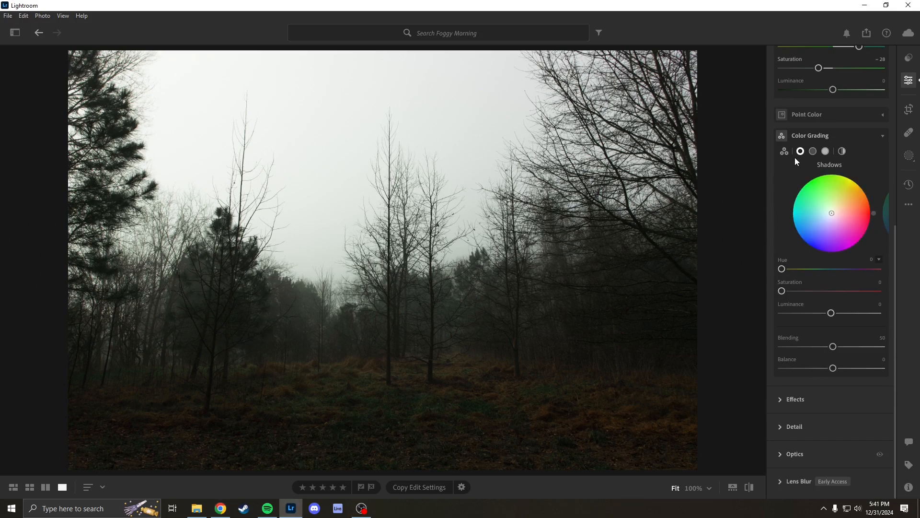
click(813, 151)
click(825, 151)
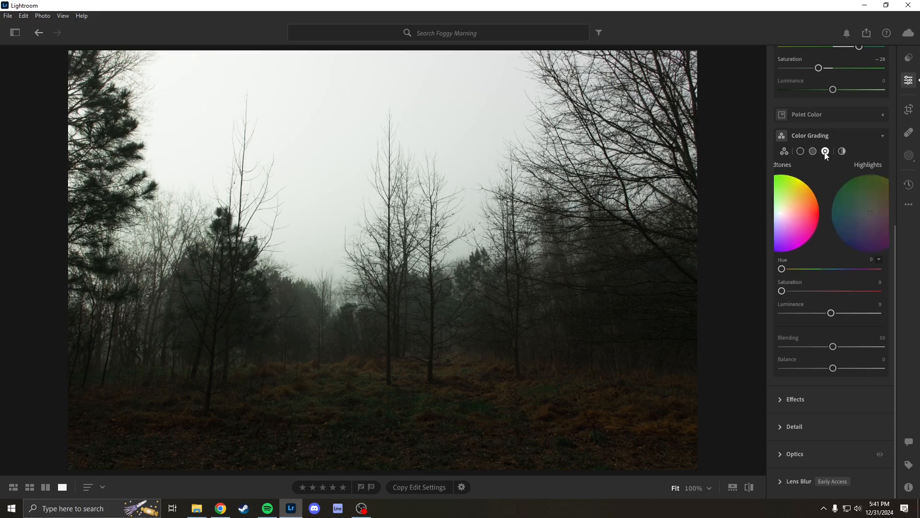
click(781, 151)
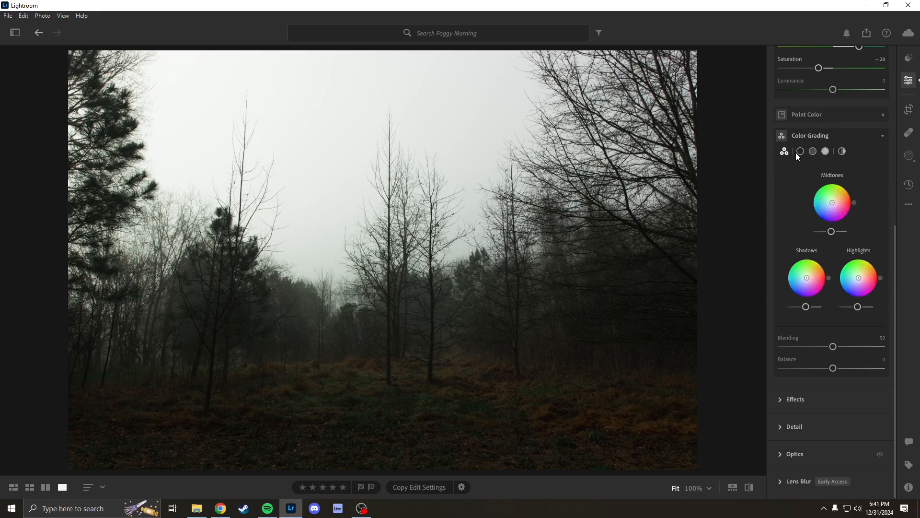
click(798, 153)
click(813, 152)
click(823, 151)
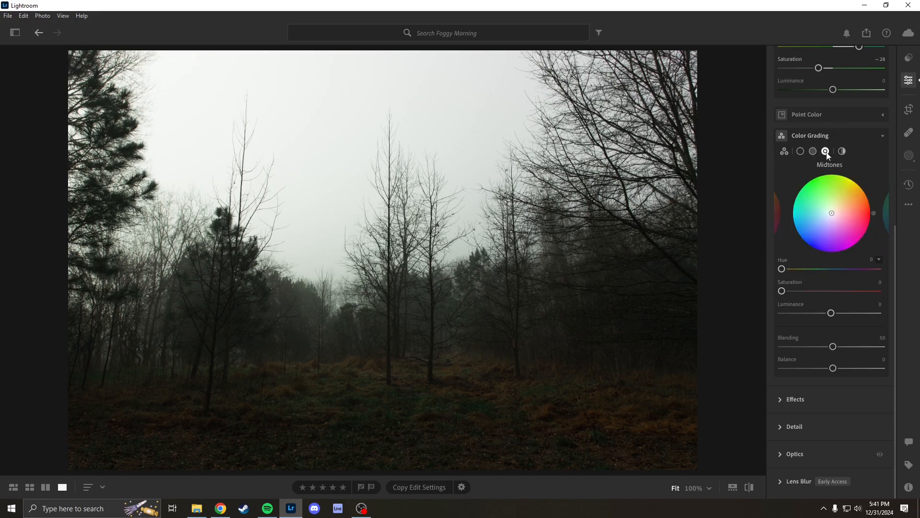
Tint the Shadows red in Color Grading with Hue 0 and Saturation 51.
click(801, 151)
drag(782, 291, 880, 291)
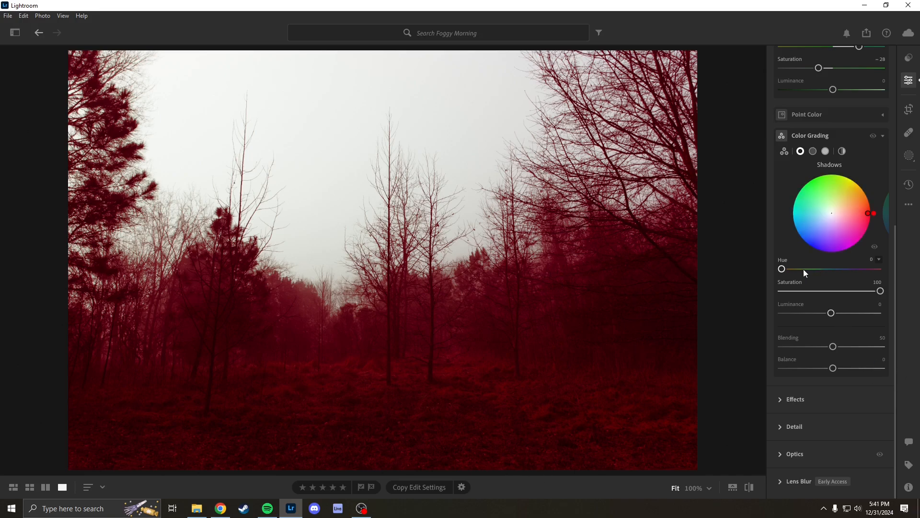
mouse_move(782, 270)
mouse_down()
mouse_move(849, 280)
mouse_move(779, 279)
mouse_up()
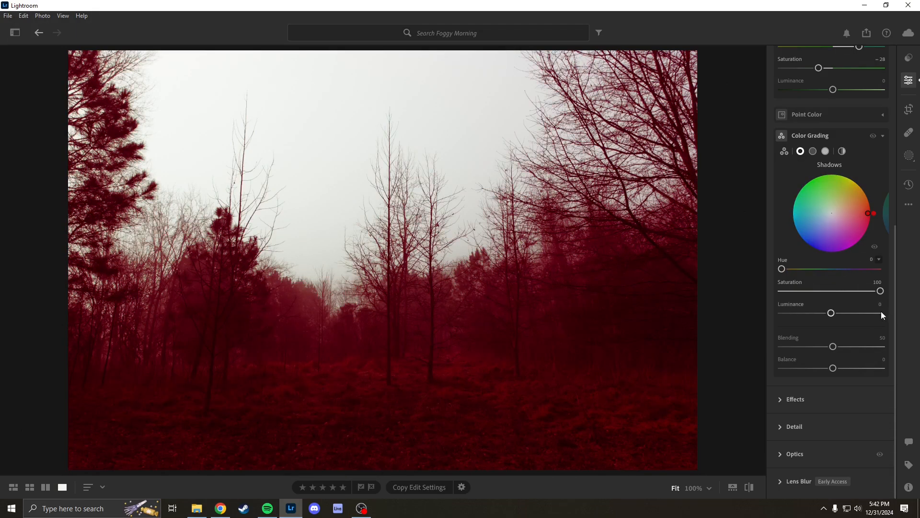
mouse_move(831, 313)
mouse_down()
mouse_move(876, 313)
mouse_move(809, 324)
mouse_move(833, 318)
mouse_up()
drag(887, 291, 832, 294)
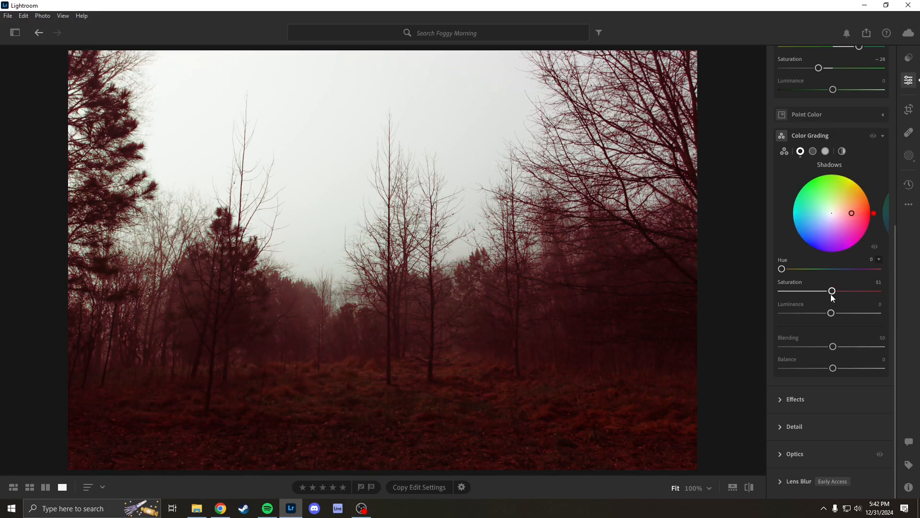
Tint the Midtones blue in Color Grading with Hue 199 and Saturation 49.
click(813, 151)
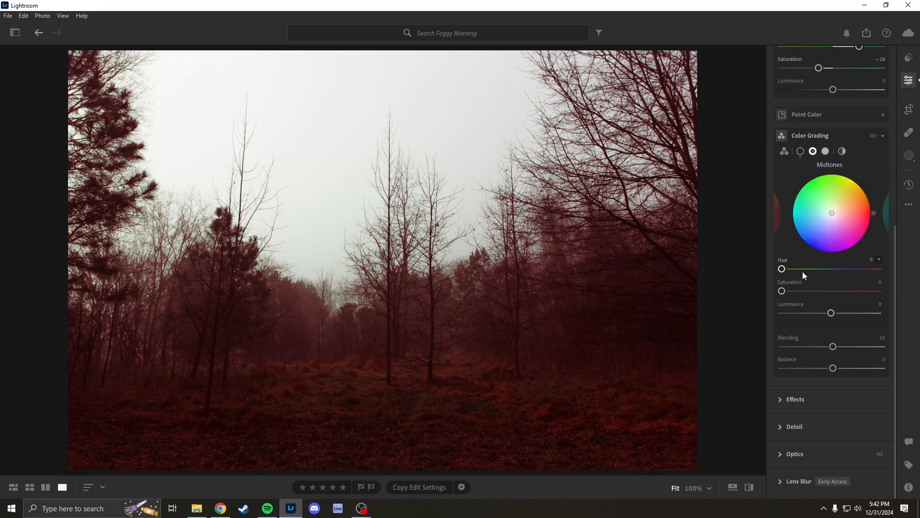
drag(781, 269, 835, 277)
drag(781, 291, 831, 295)
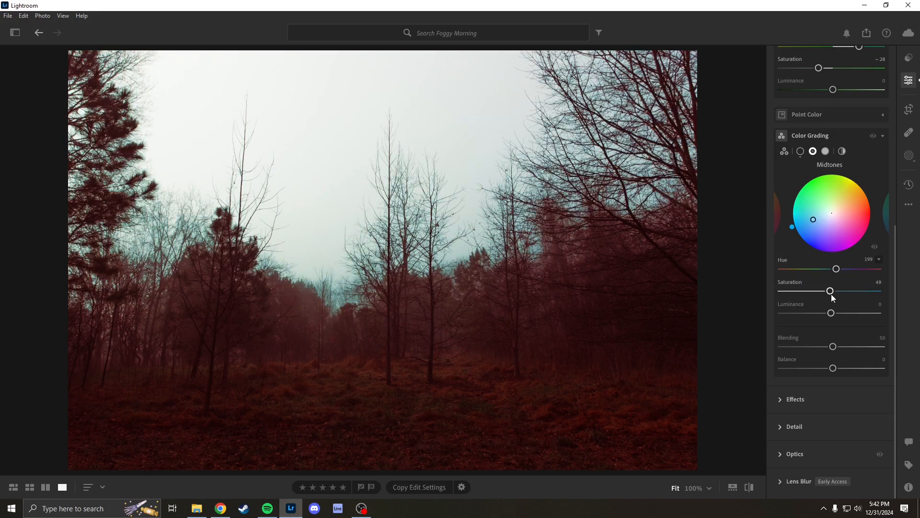
Tint the Highlights yellow in Color Grading with Hue 59 and Saturation 50.
click(826, 151)
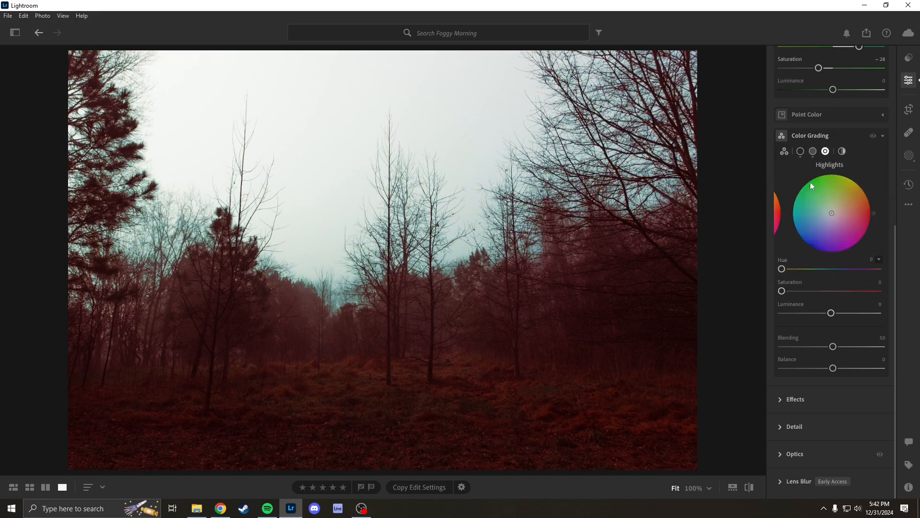
click(786, 268)
mouse_move(788, 269)
mouse_down()
mouse_move(843, 291)
mouse_move(831, 294)
mouse_up()
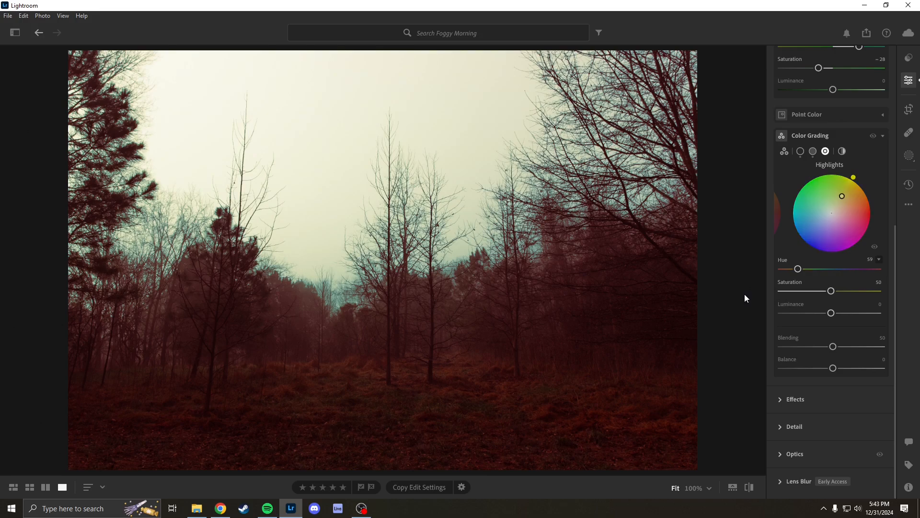
Try the color grading Blending at 87 and at 0 with the exaggerated preview, and reset it.
key(alt)
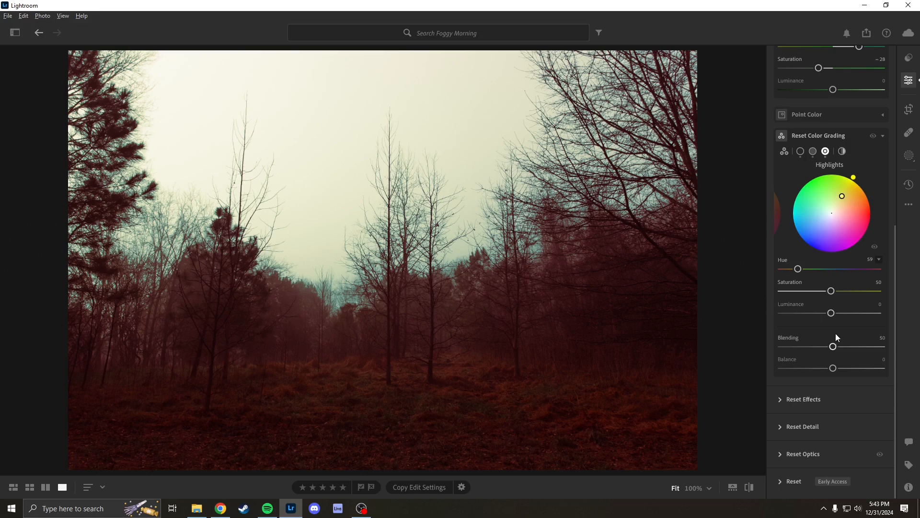
drag(834, 347, 850, 347)
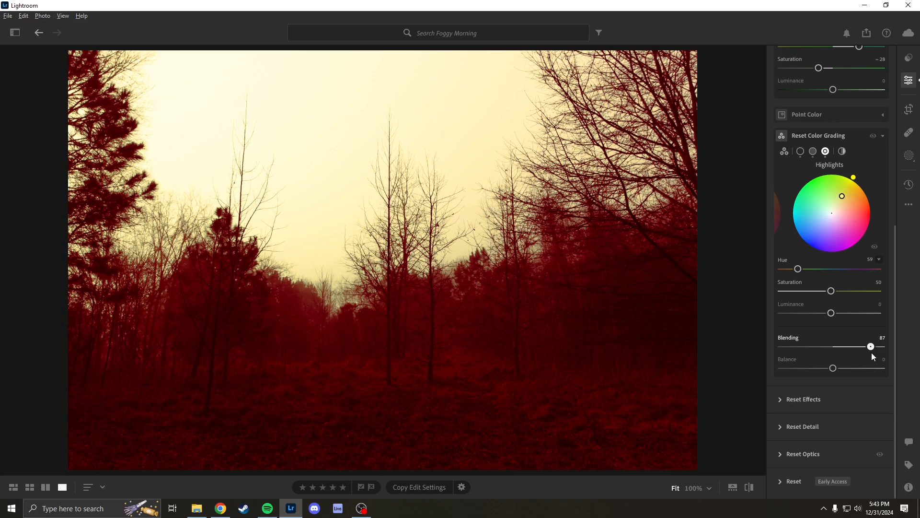
drag(866, 354, 818, 355)
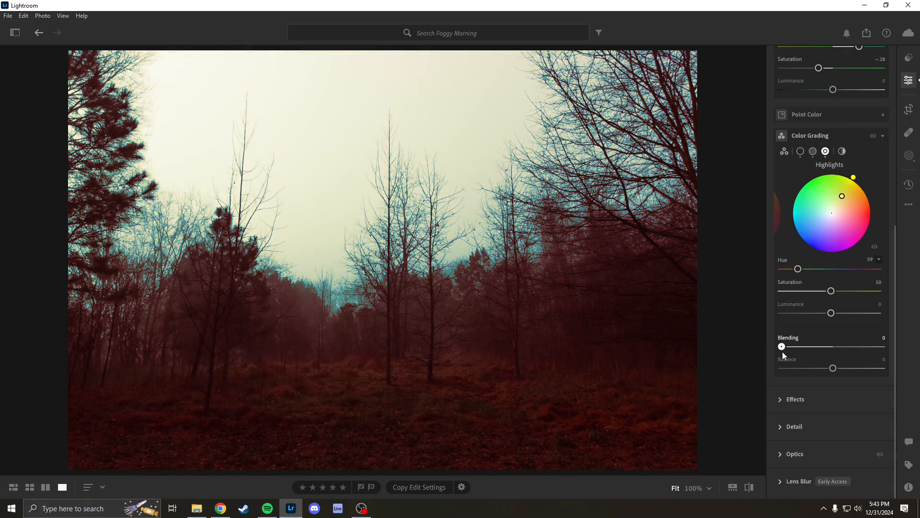
key(alt)
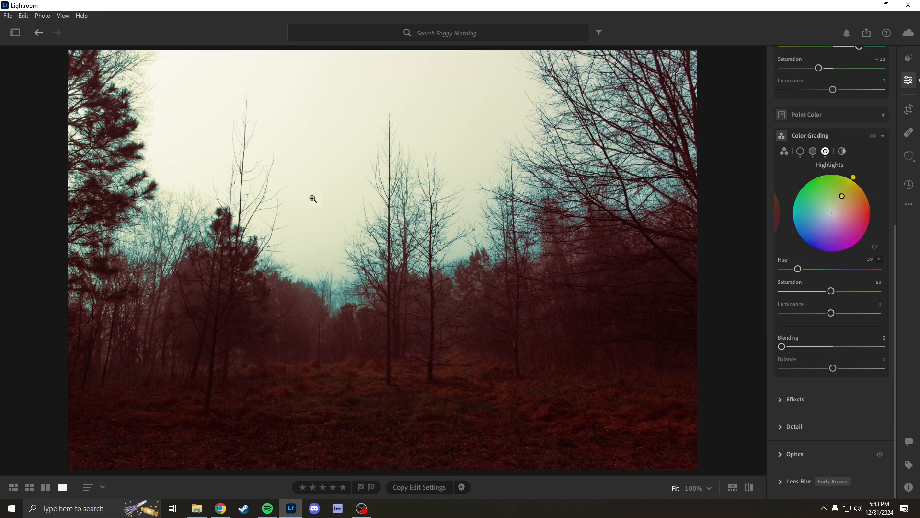
double_click(782, 348)
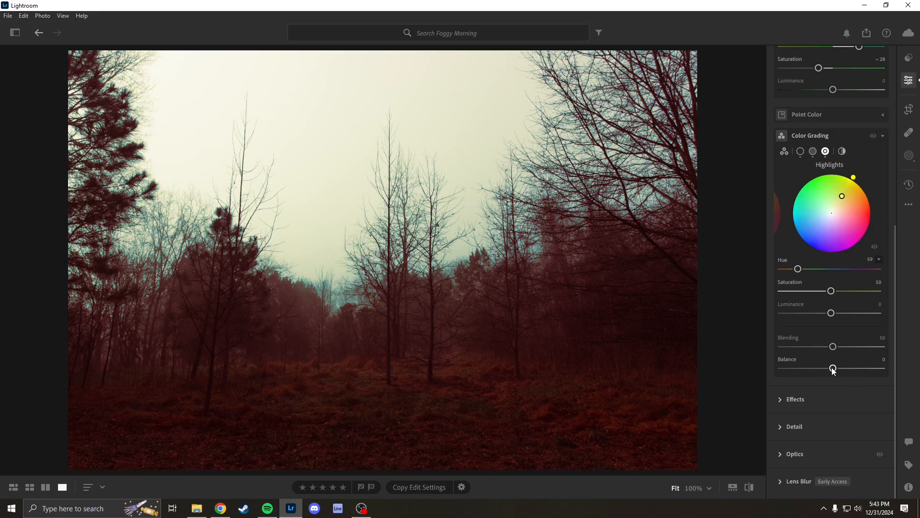
Try shifting the color grading Balance to −75 with the exaggerated preview, and reset it.
key(alt)
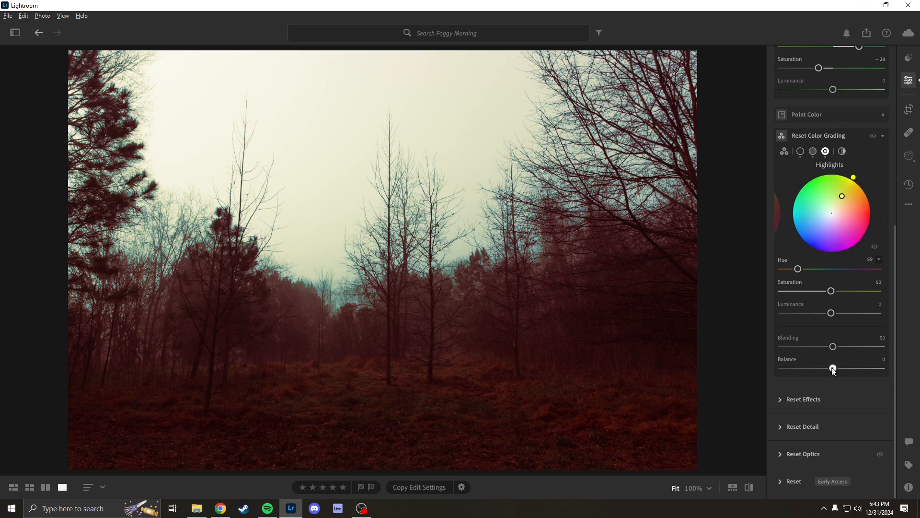
drag(833, 369, 789, 375)
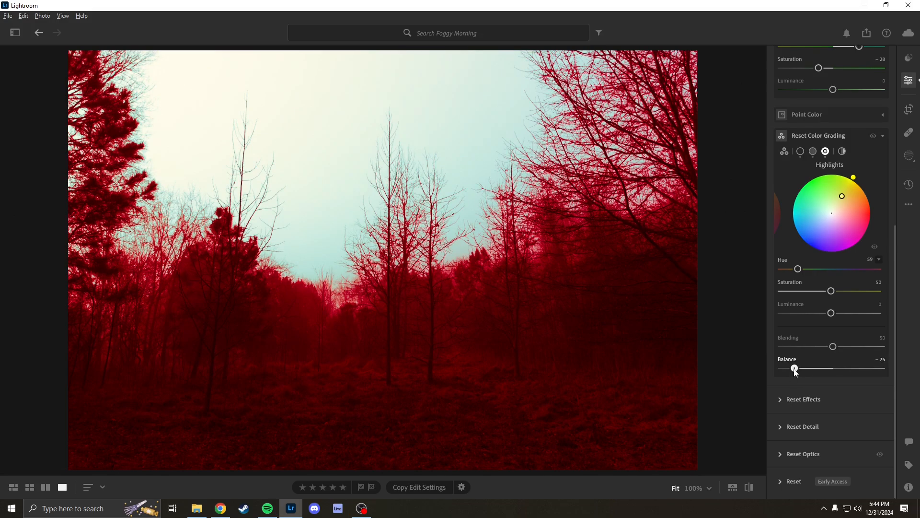
double_click(791, 368)
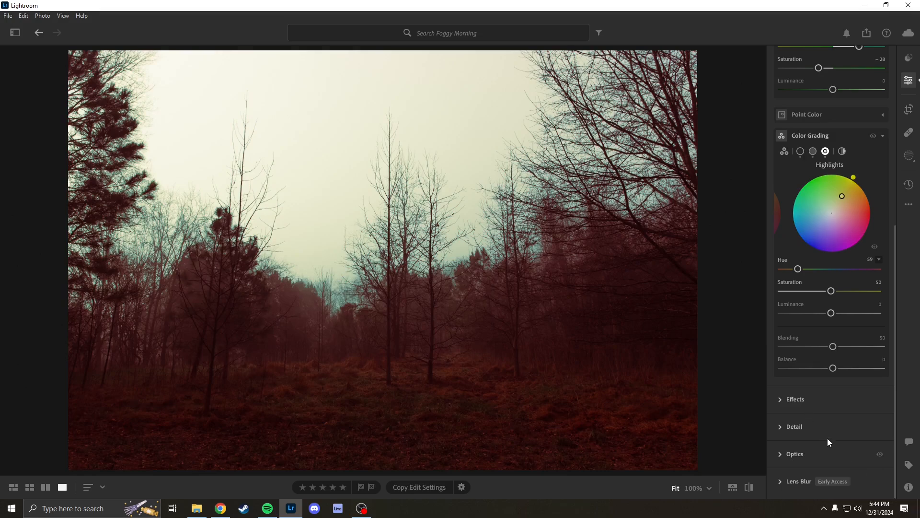
Reset the Hue and Saturation of the Highlights, Midtones and Shadows in Color Grading.
double_click(834, 290)
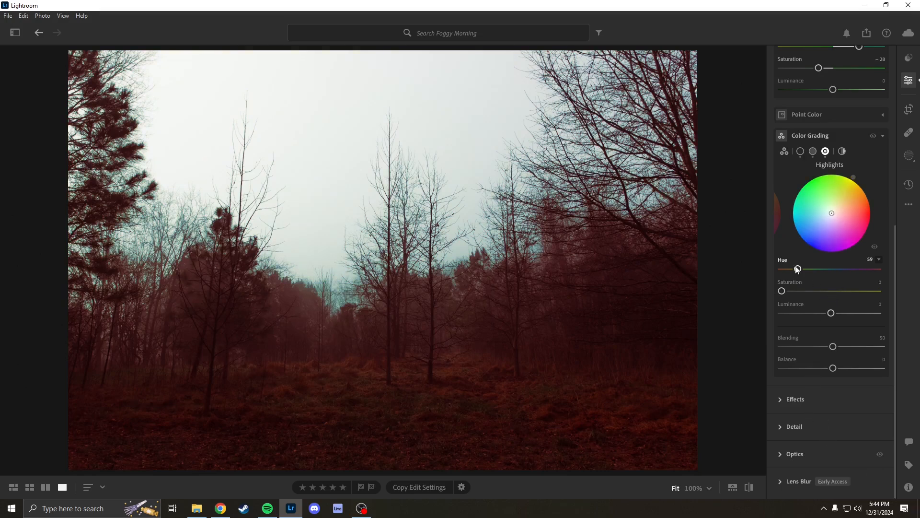
double_click(797, 268)
click(813, 151)
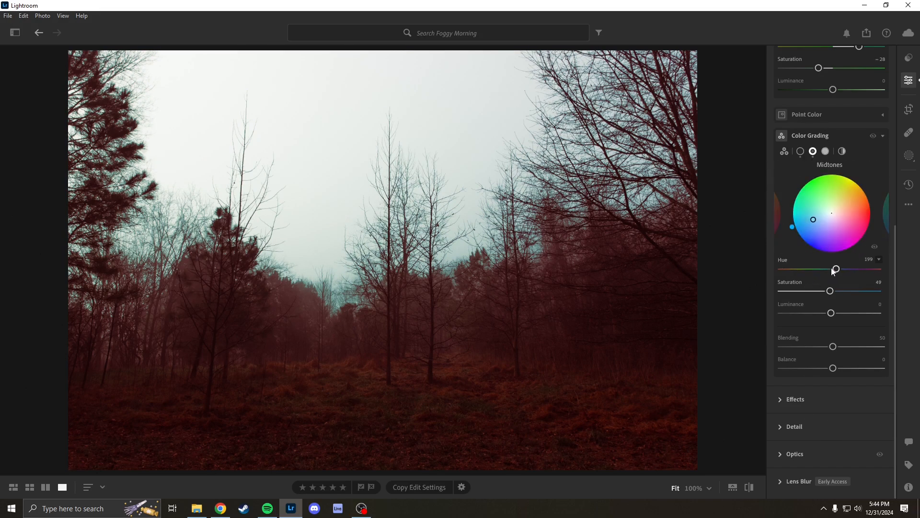
double_click(834, 268)
double_click(829, 291)
click(800, 152)
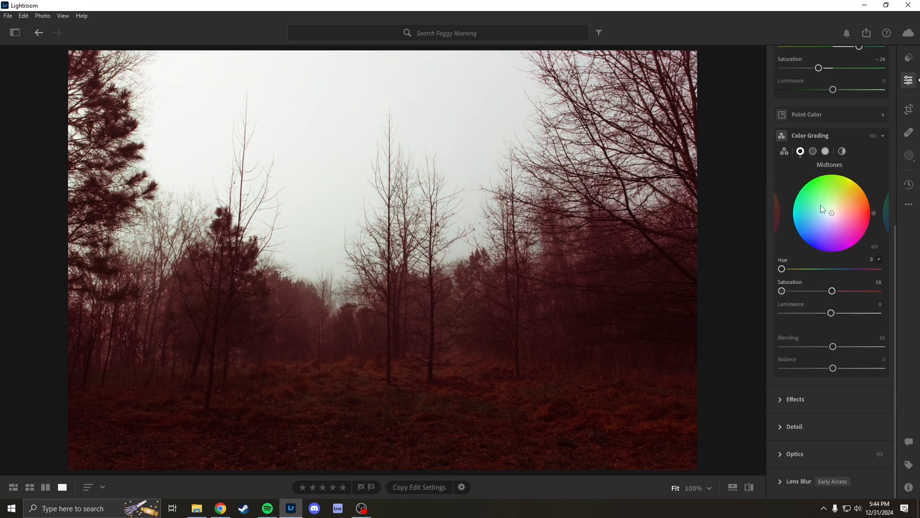
drag(781, 291, 833, 291)
double_click(834, 291)
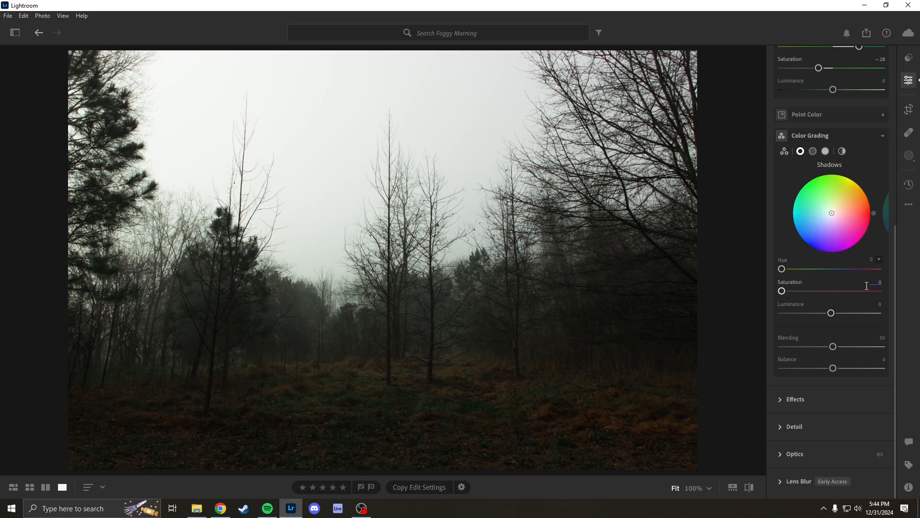
Warm the Shadows in Color Grading with Hue 30, Saturation 16 and Luminance +22.
drag(784, 270, 793, 276)
drag(779, 295, 796, 300)
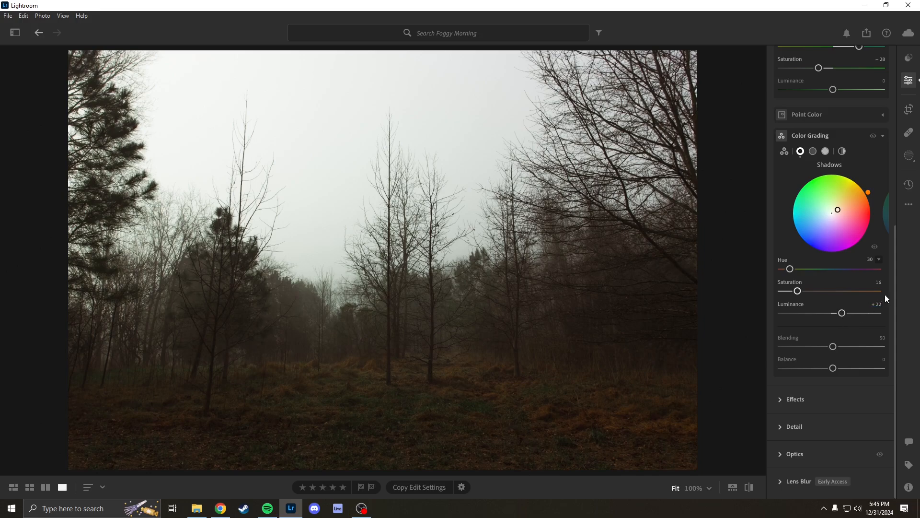
Review the Light adjustments and the shadow end of the tone curve.
scroll(887, 287, up, 6)
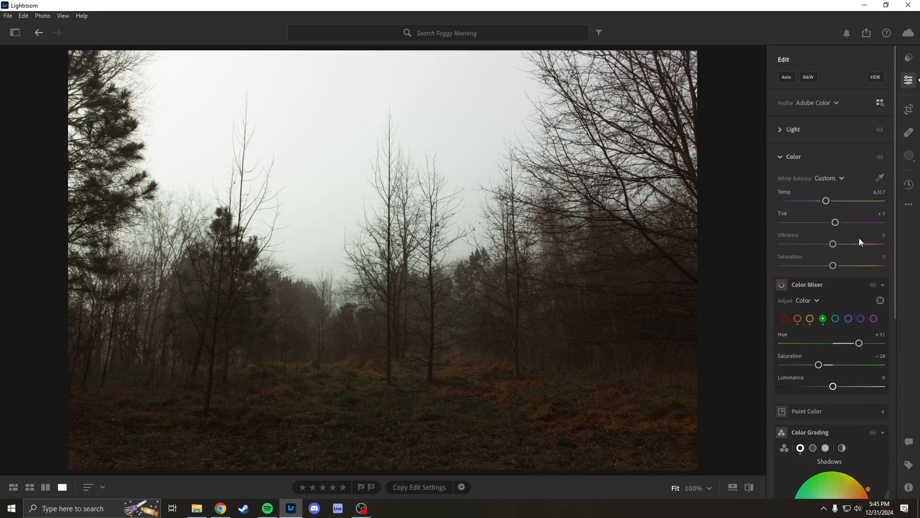
click(789, 128)
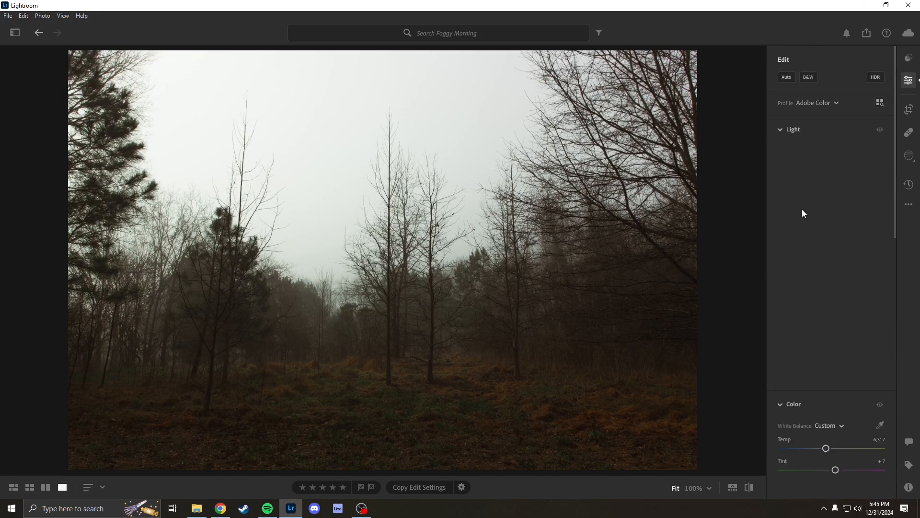
scroll(801, 211, down, 1)
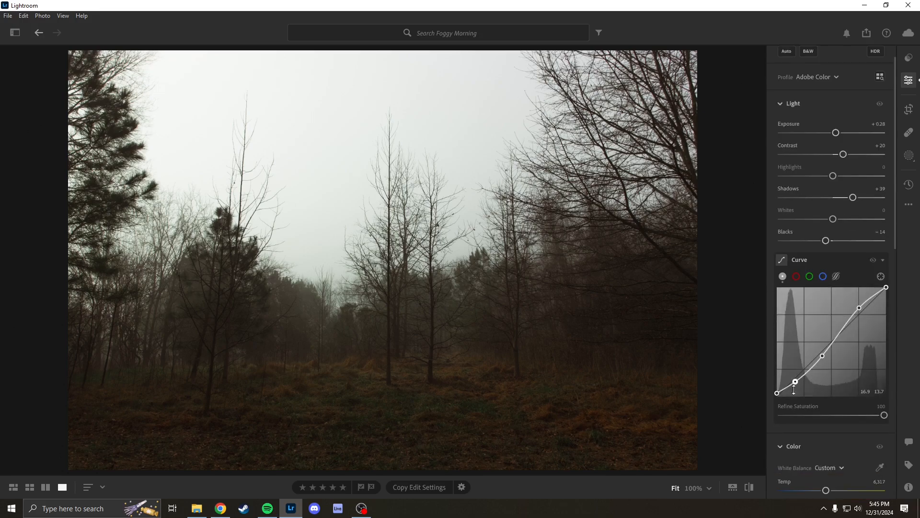
click(780, 103)
scroll(818, 244, down, 3)
scroll(818, 247, down, 3)
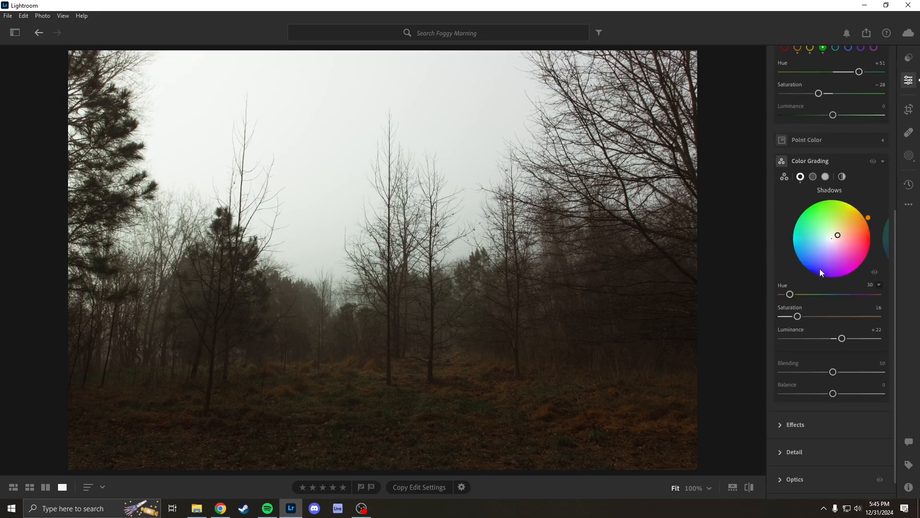
Tint the Midtones green in Color Grading with Hue 105 and Saturation 14, and set Blending to 70.
click(813, 152)
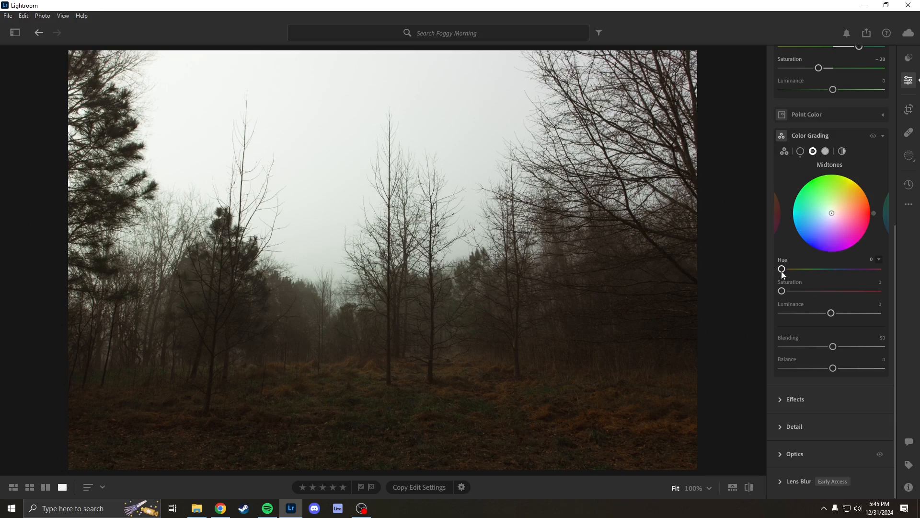
mouse_move(782, 269)
mouse_down()
mouse_move(810, 278)
mouse_move(810, 268)
mouse_move(796, 294)
mouse_up()
drag(831, 349, 834, 349)
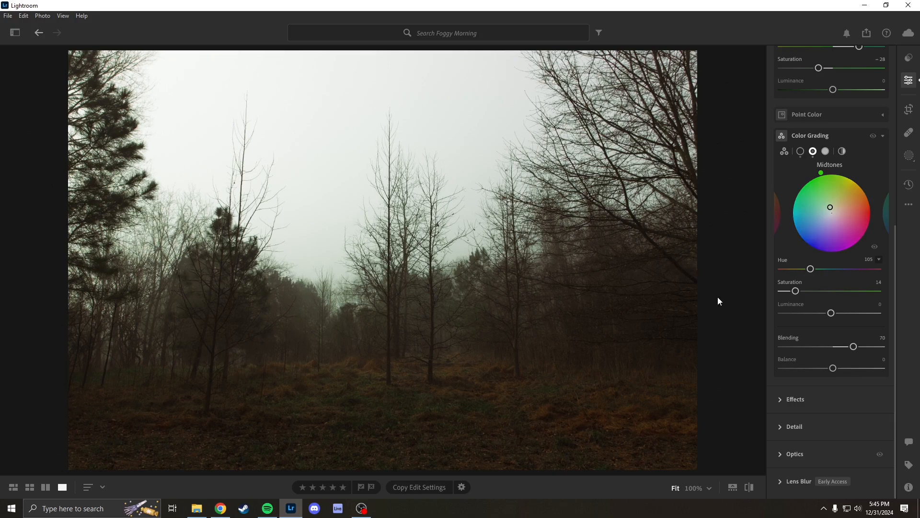
Review the color settings and compare the edited photo with the original.
scroll(818, 209, up, 6)
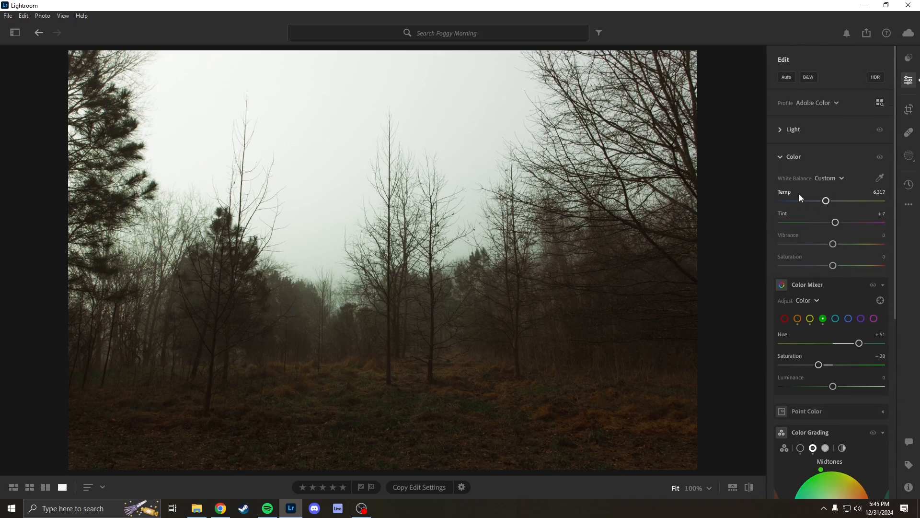
scroll(799, 197, down, 3)
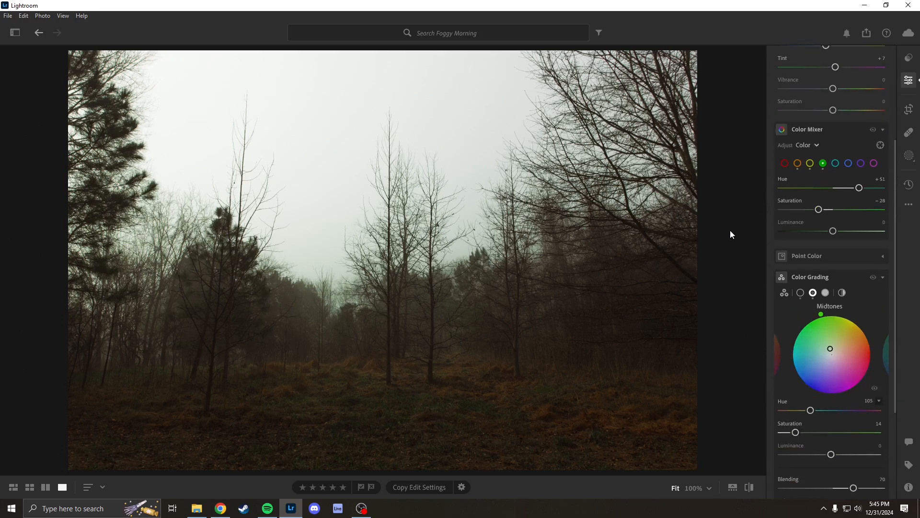
key(backslash)
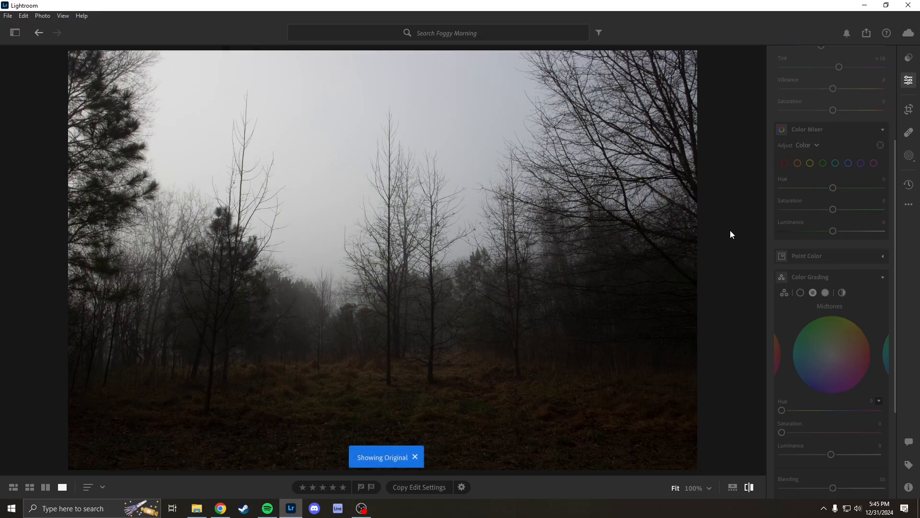
key(backslash)
key(backslash)
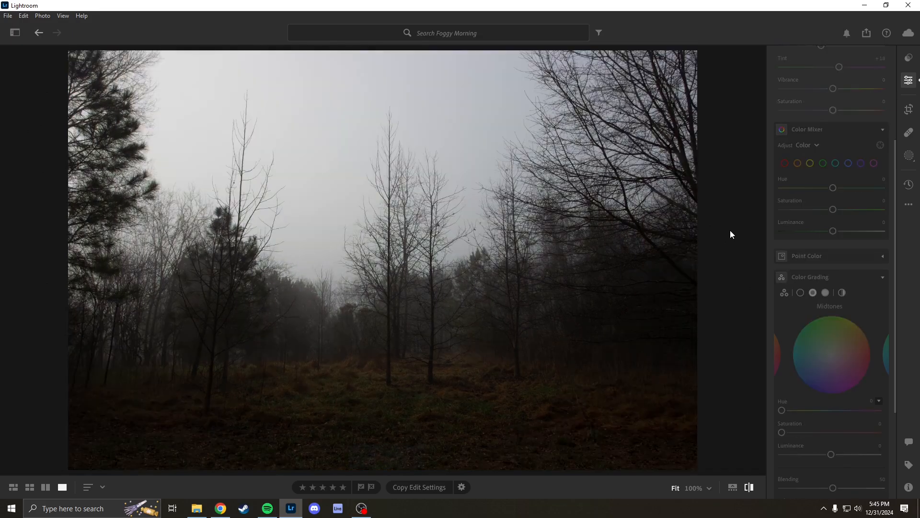
key(backslash)
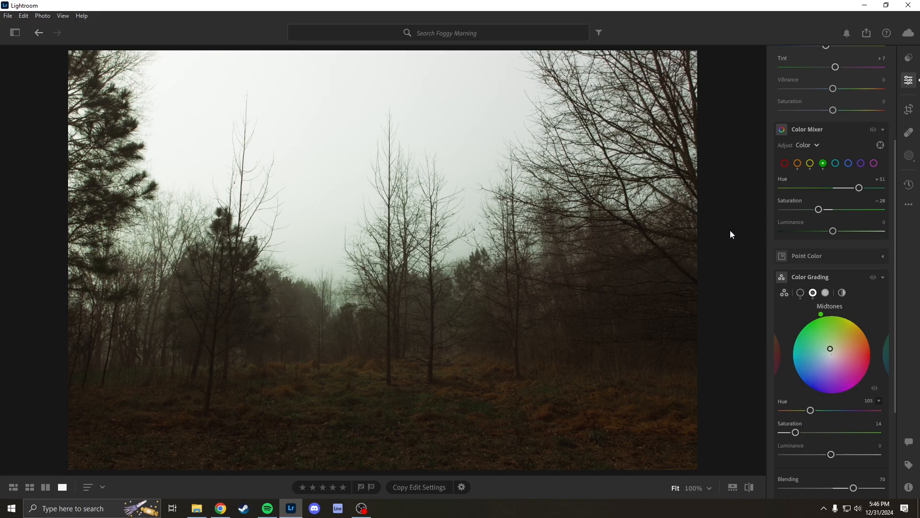
Try the Clarity effect at +100 on the forest photo, and reset it.
scroll(794, 235, up, 5)
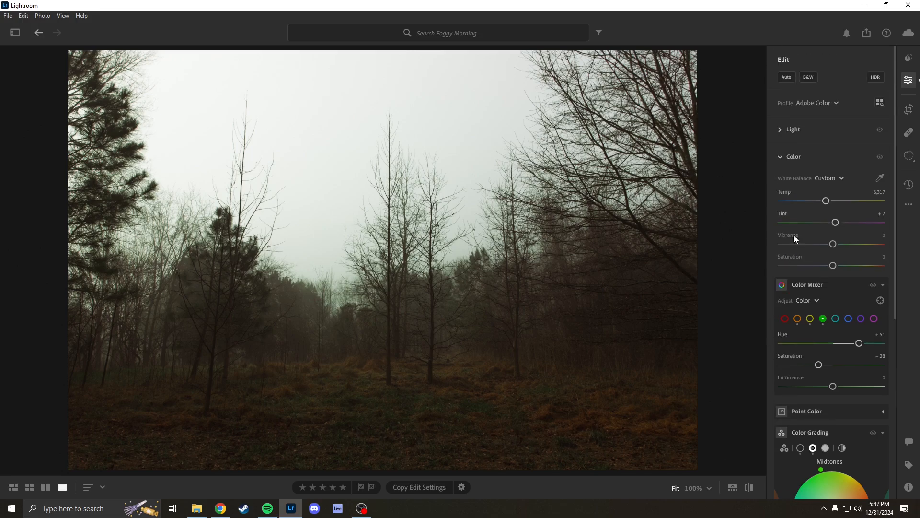
click(791, 156)
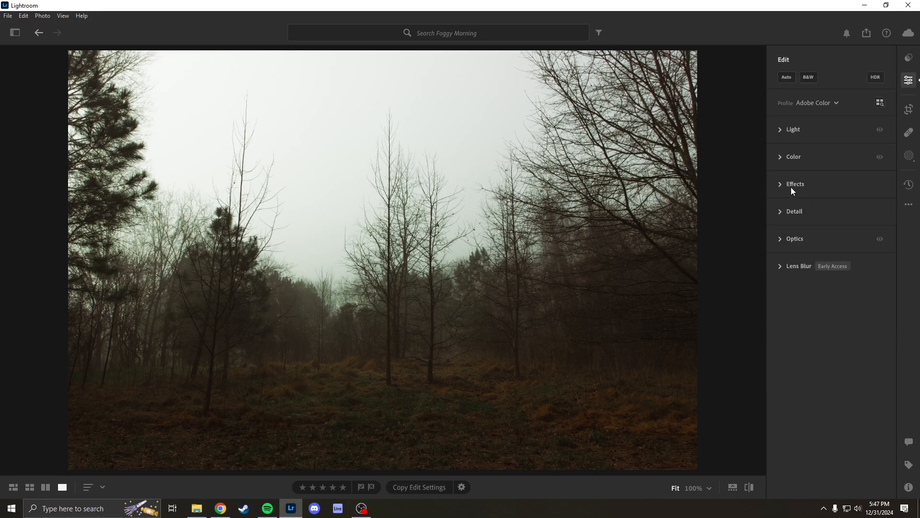
click(793, 184)
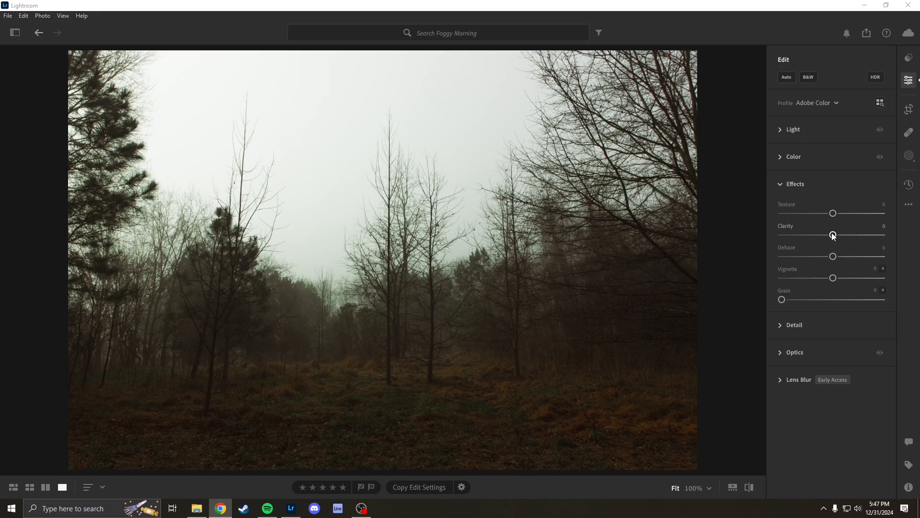
drag(832, 234, 884, 235)
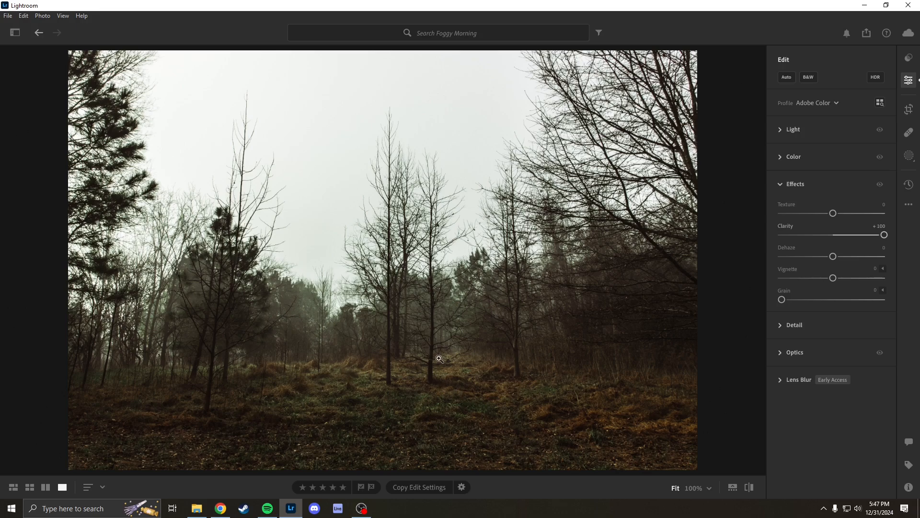
double_click(884, 235)
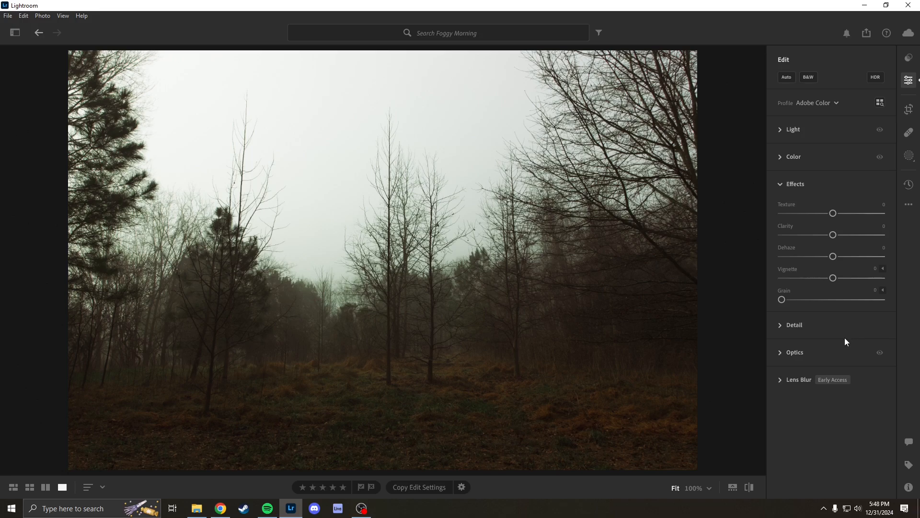
Try a higher Texture, Clarity at about −82 and a changed Dehaze in turn, resetting each effect.
drag(832, 213, 838, 218)
double_click(843, 213)
drag(834, 234, 794, 250)
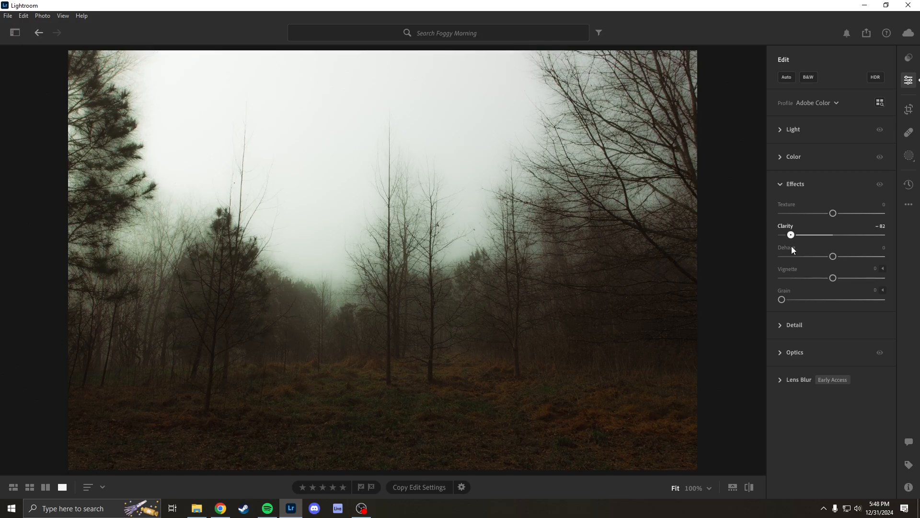
double_click(793, 235)
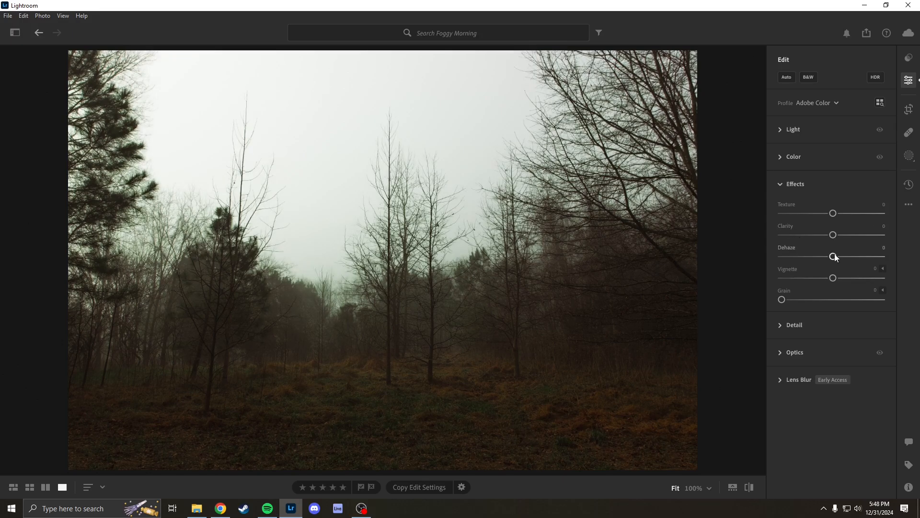
drag(832, 256, 843, 300)
double_click(864, 260)
Try a Vignette of −46 and a Grain of 38 on the photo, and reset both effects.
click(881, 269)
double_click(840, 299)
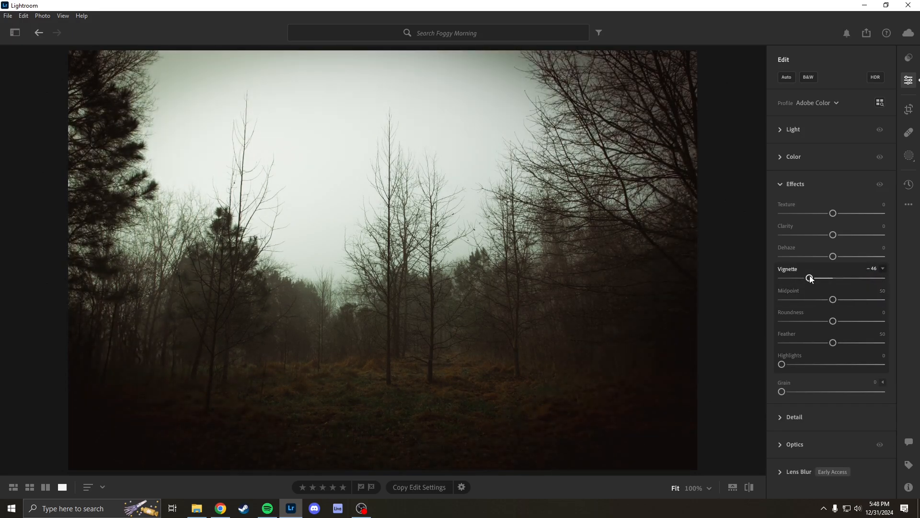
double_click(809, 278)
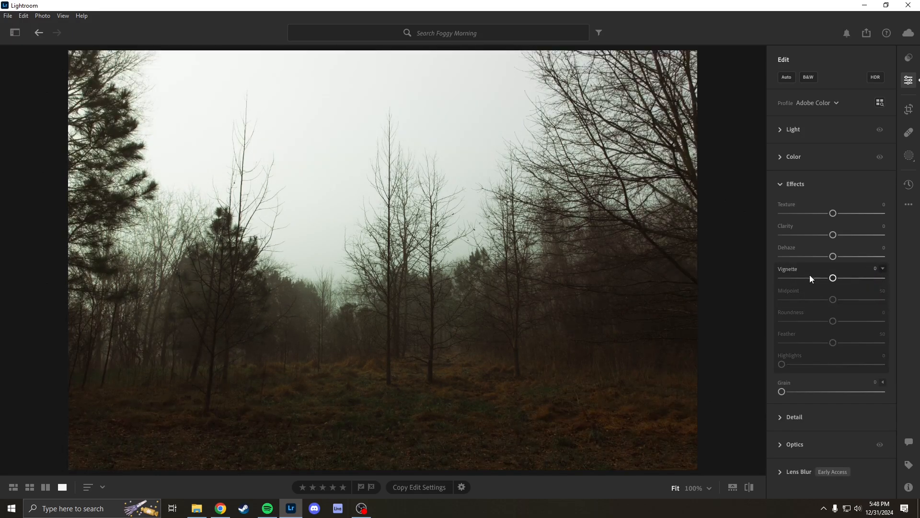
click(883, 268)
drag(782, 300, 820, 300)
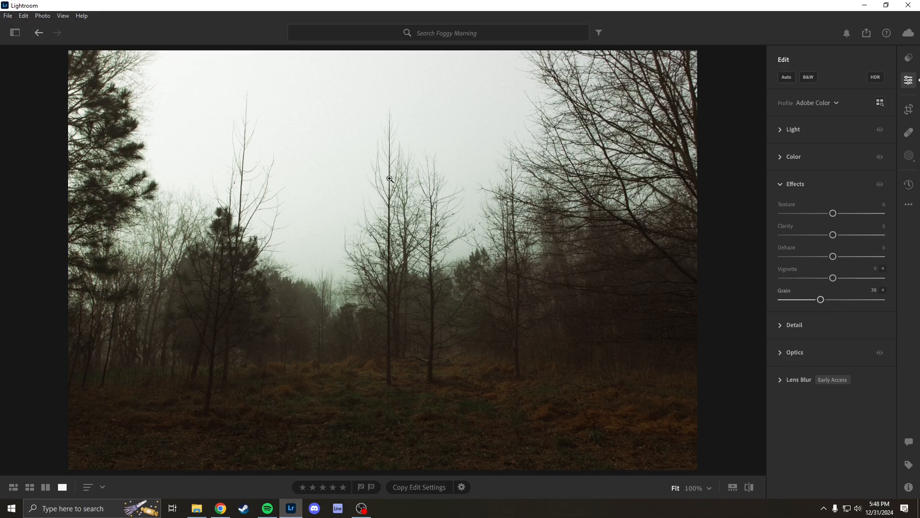
double_click(821, 300)
Set Clarity to −60 and Dehaze to −22, check against the original, and raise Texture slightly.
drag(833, 236, 809, 243)
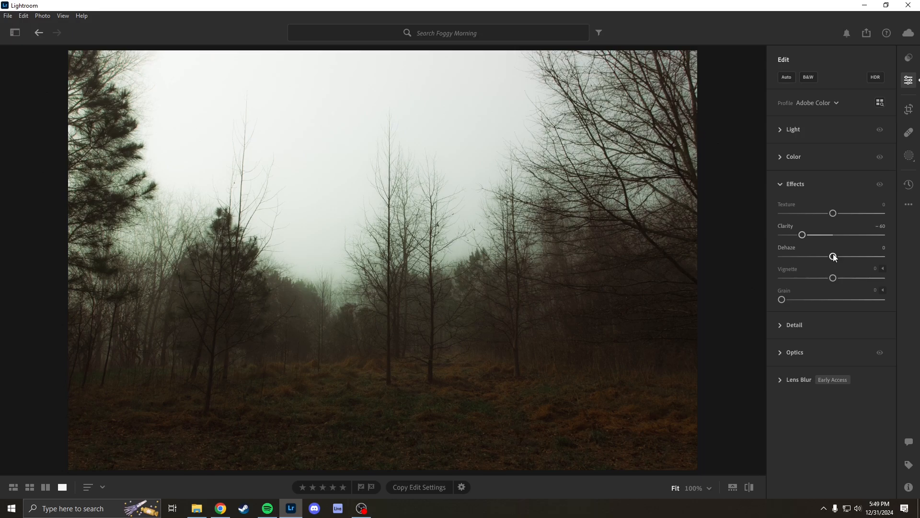
drag(834, 257, 823, 262)
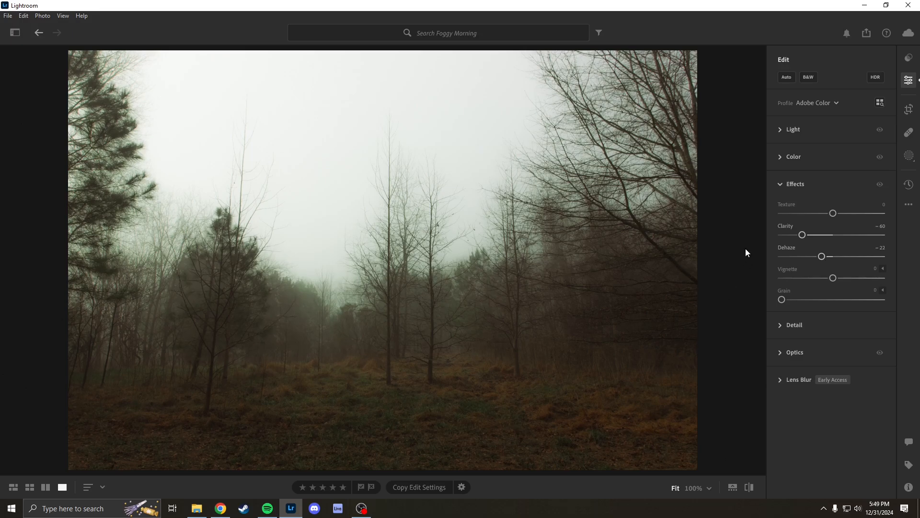
key(backslash)
key(backslash)
drag(830, 214, 838, 221)
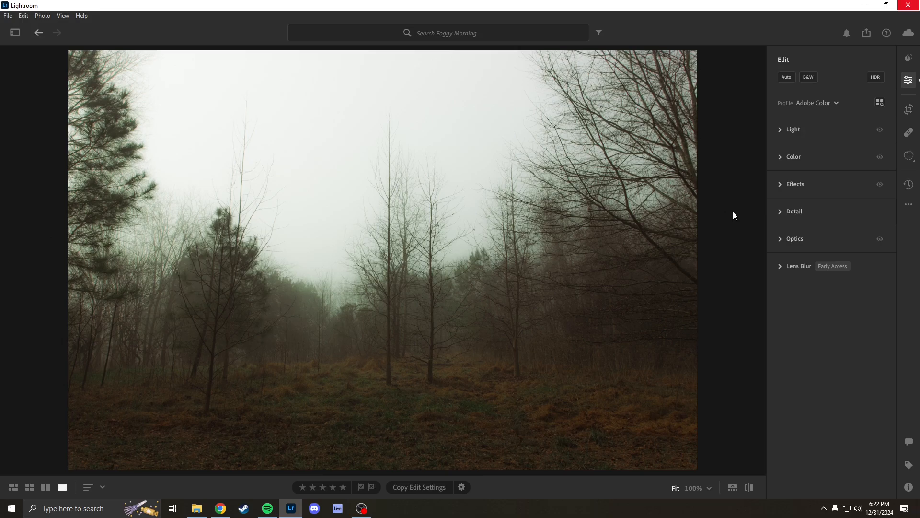
Create a radial gradient mask as a wide ellipse centred on the tree line, reaching past both sides of the photo.
click(908, 156)
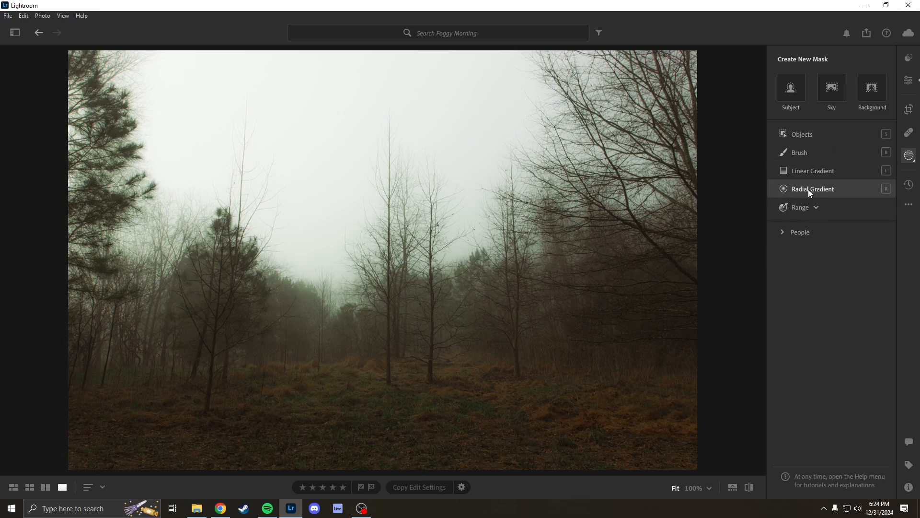
click(808, 189)
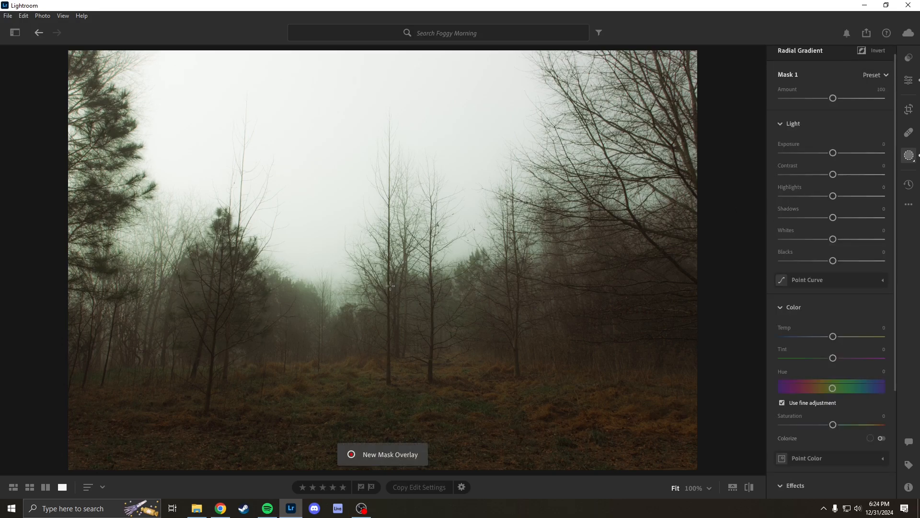
drag(389, 276, 458, 346)
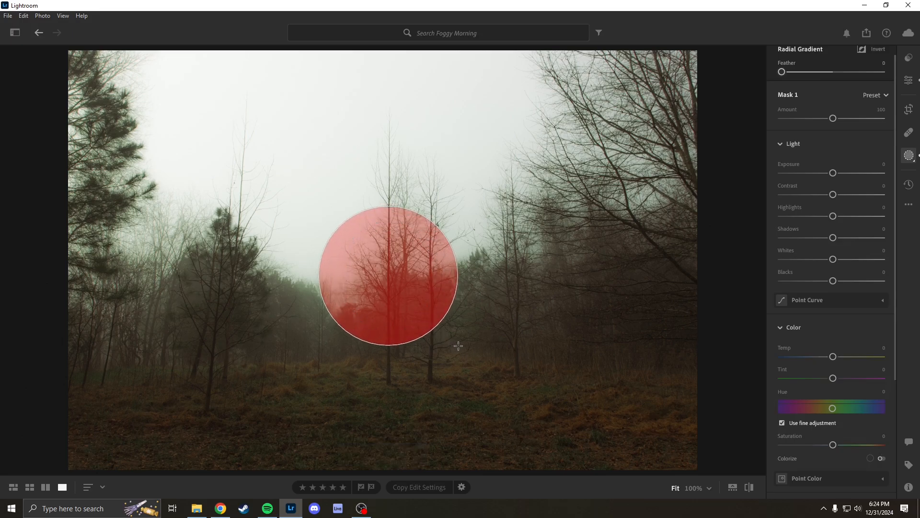
drag(458, 346, 744, 374)
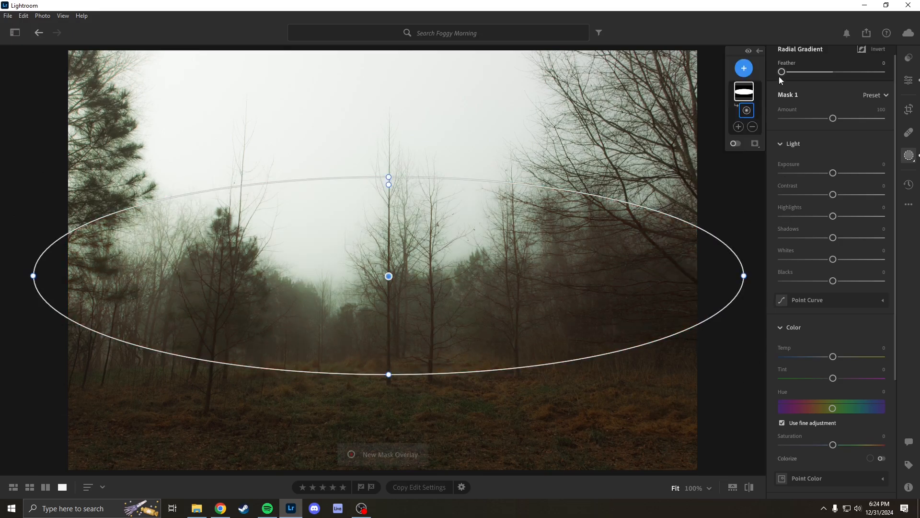
Set the radial mask's Feather to 100 and its Exposure to −4.00.
drag(783, 71, 898, 71)
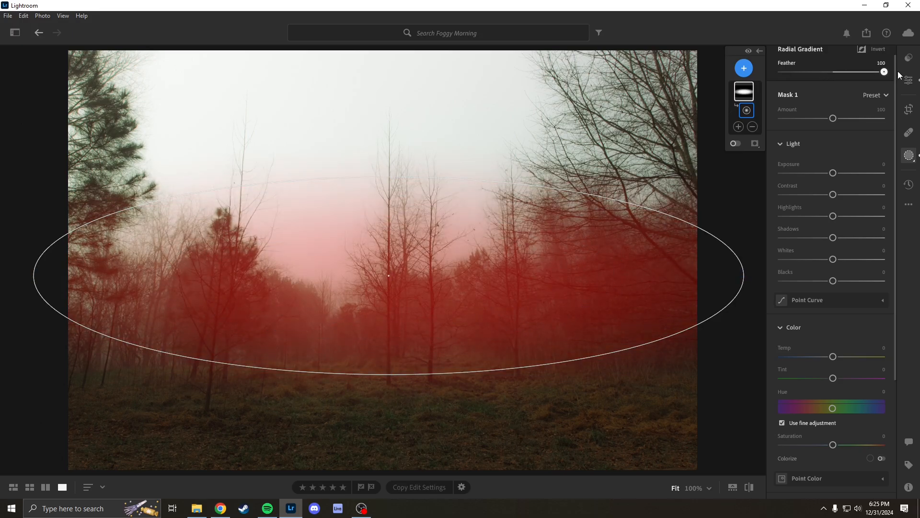
drag(833, 172, 756, 184)
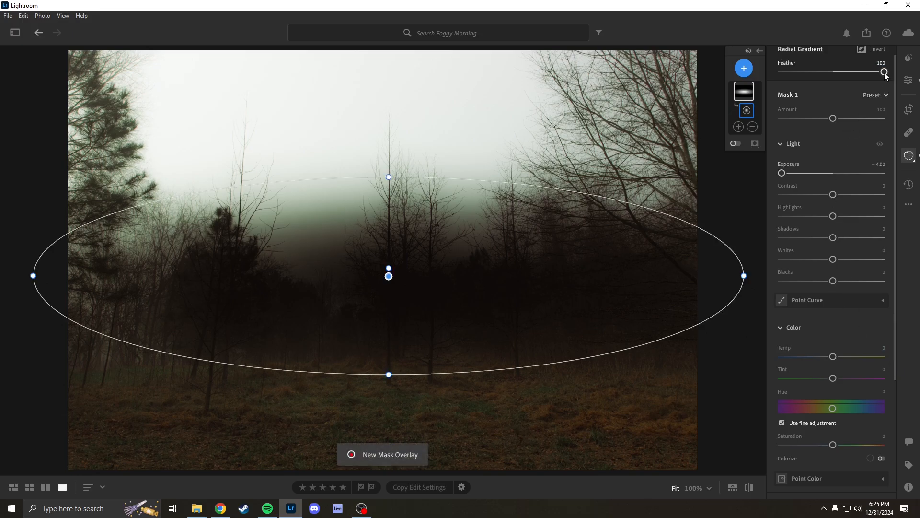
Set the radial mask's Feather to 69, its Exposure to +0.48 and its Shadows to +15.
drag(884, 73, 760, 78)
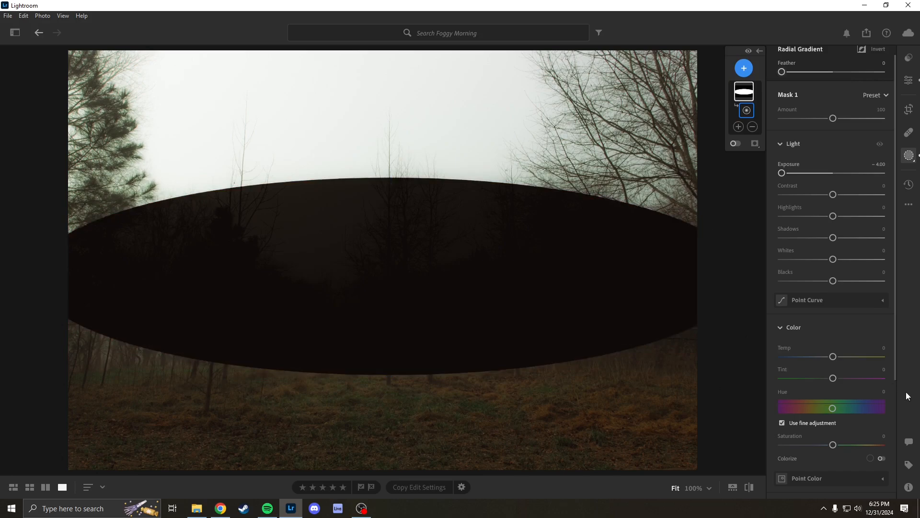
drag(782, 72, 856, 81)
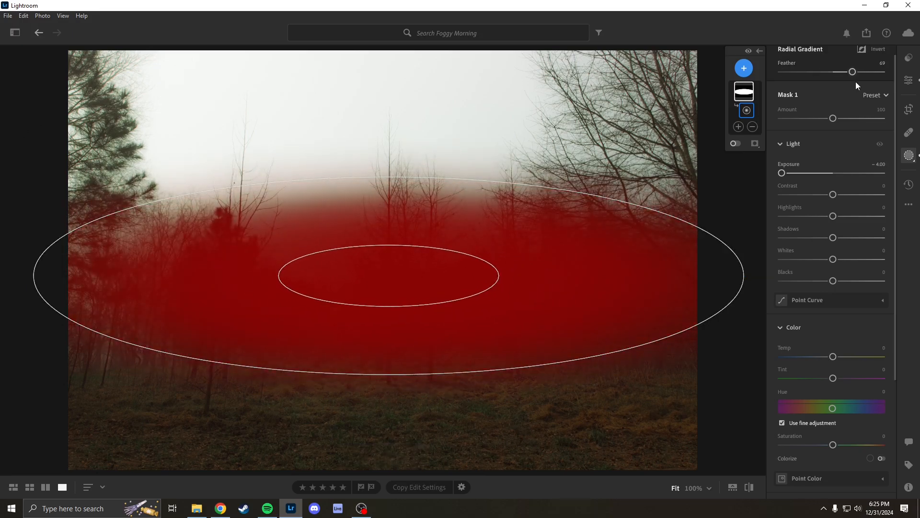
drag(784, 176, 840, 178)
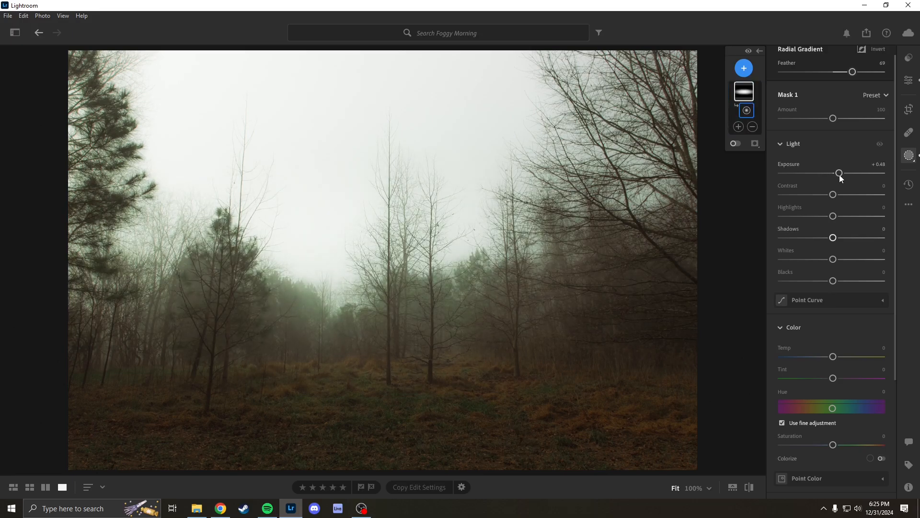
drag(832, 238, 843, 240)
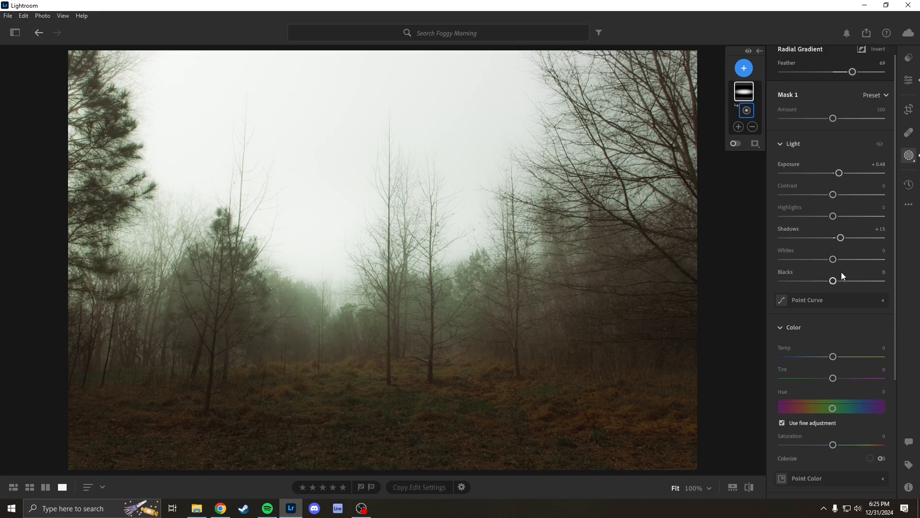
Set the radial mask's Temp to +11, Tint to −10 and Clarity to +49.
scroll(843, 299, down, 1)
scroll(841, 293, down, 3)
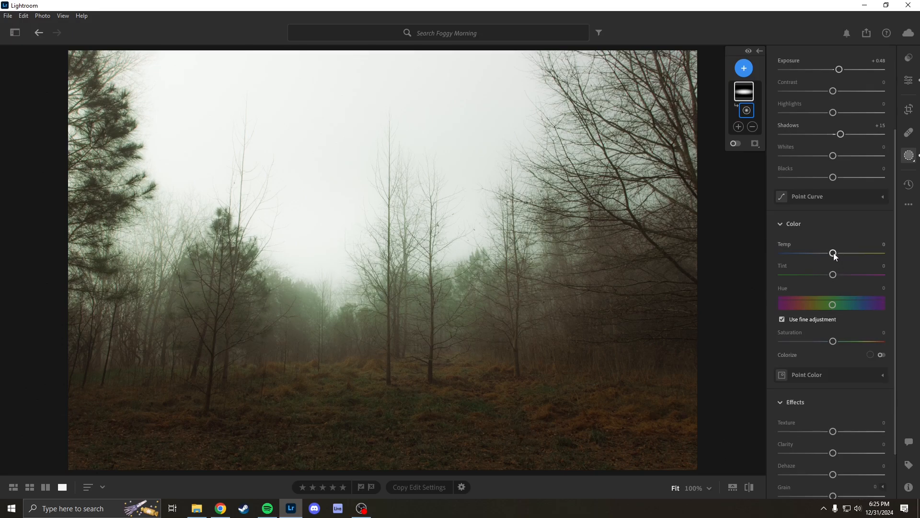
drag(834, 256, 824, 276)
scroll(825, 335, down, 2)
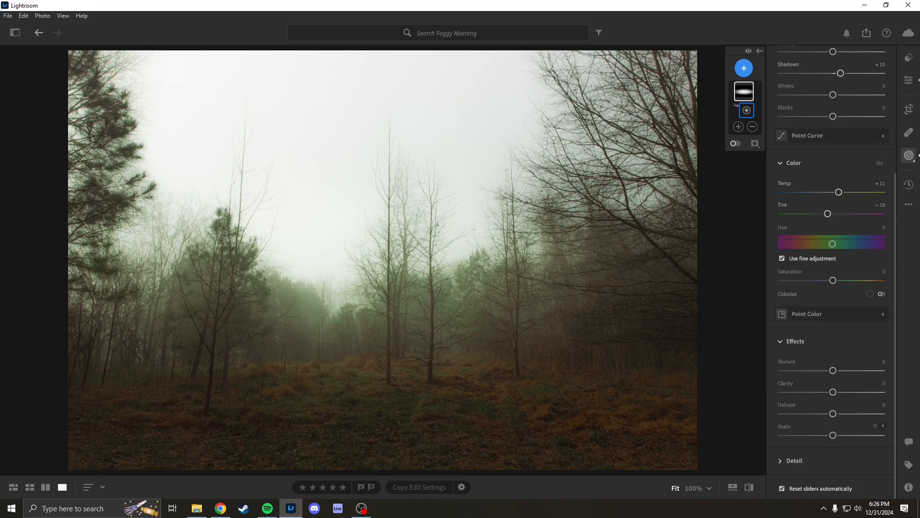
drag(833, 392, 846, 397)
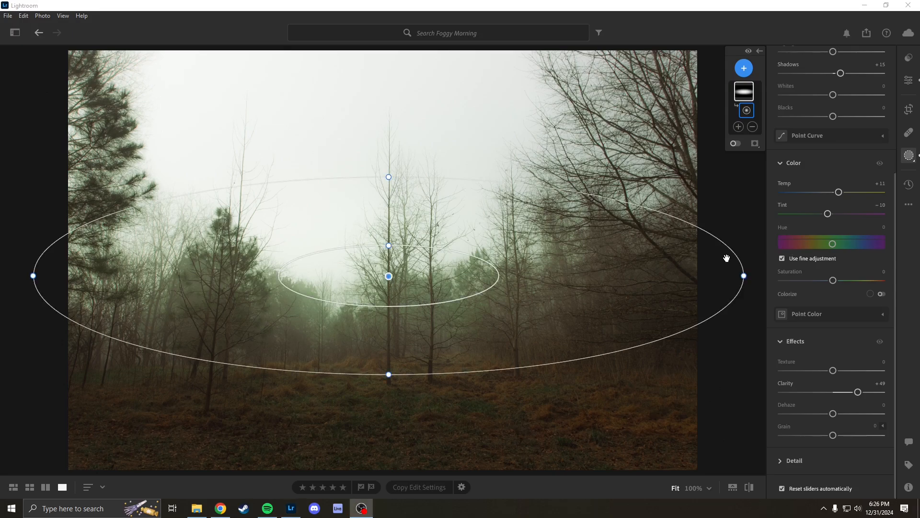
Add a linear gradient mask starting at the foreground grass and fading upward over the whole photo.
click(743, 69)
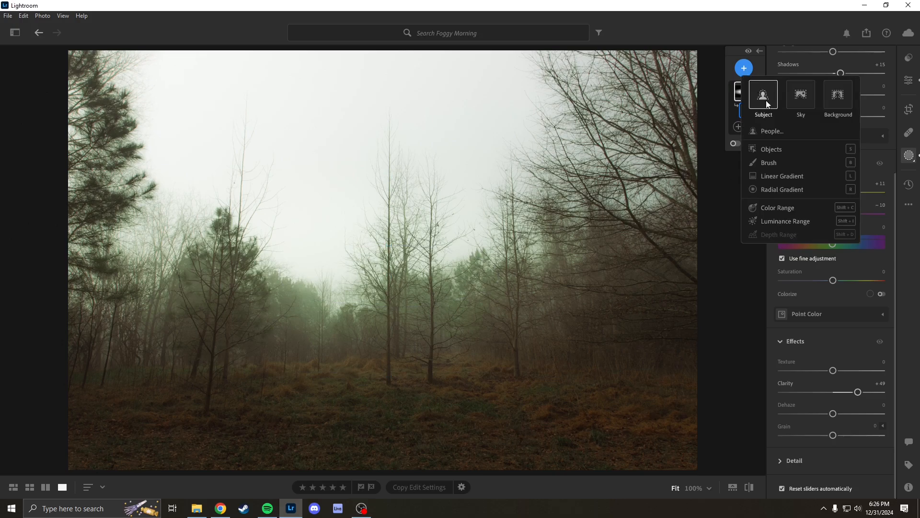
click(774, 177)
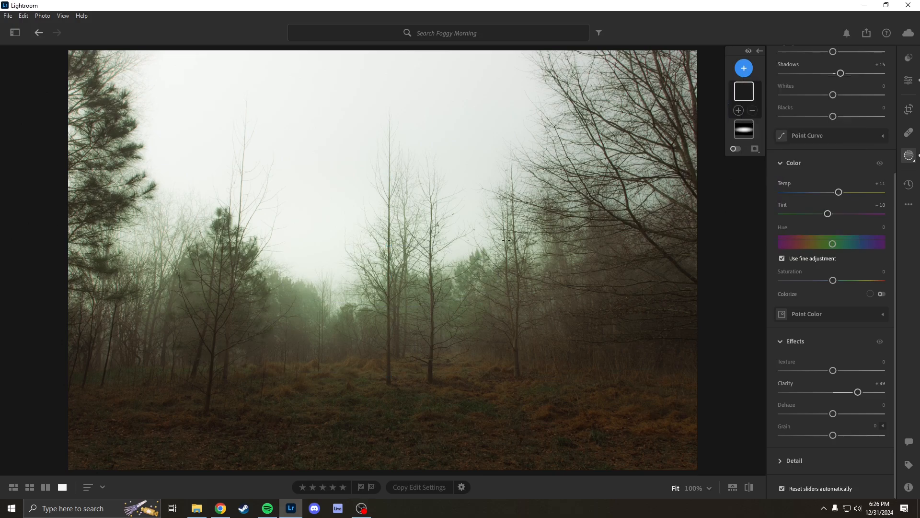
drag(388, 429, 392, 7)
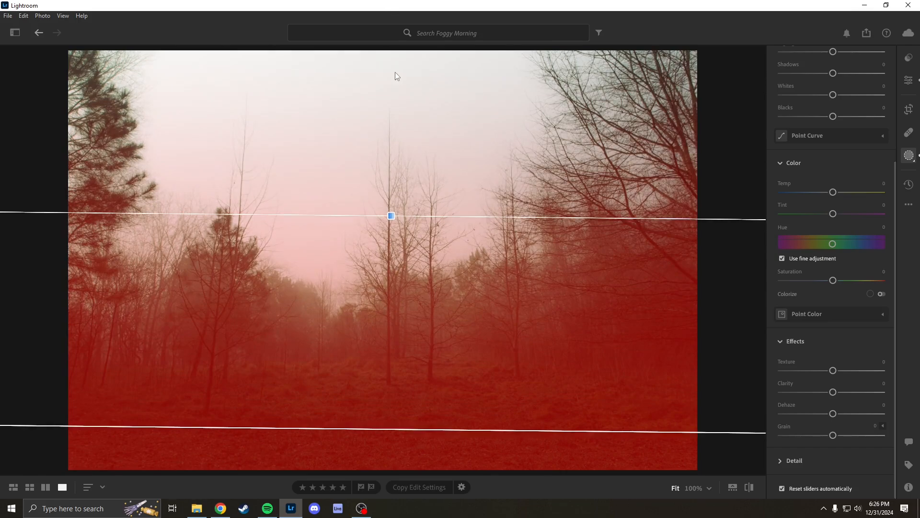
Narrow the linear gradient's transition and centre it on the grass at the base of the trees, covering the foreground.
drag(388, 214, 387, 315)
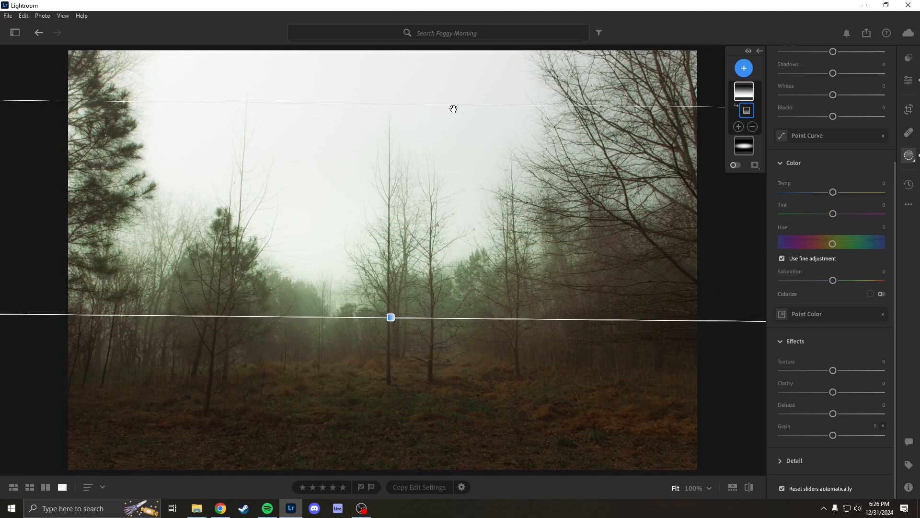
drag(453, 109, 474, 402)
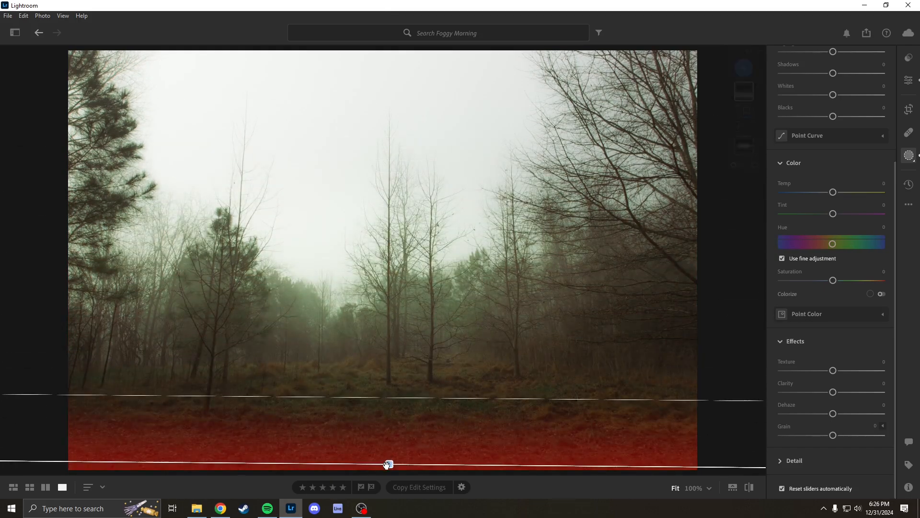
drag(389, 464, 390, 401)
drag(407, 329, 411, 377)
drag(390, 422, 395, 373)
Set the linear mask's Exposure to −0.16 and its Texture to +29.
scroll(829, 238, up, 3)
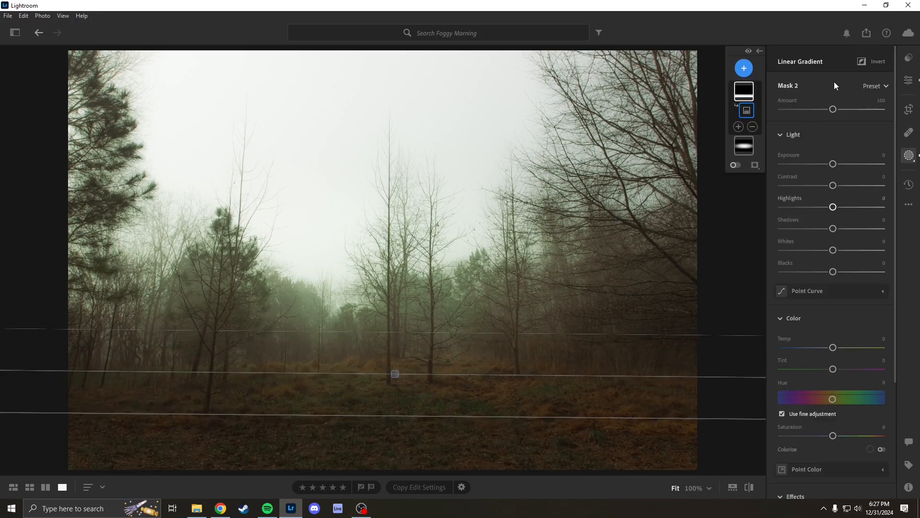
drag(834, 168, 830, 167)
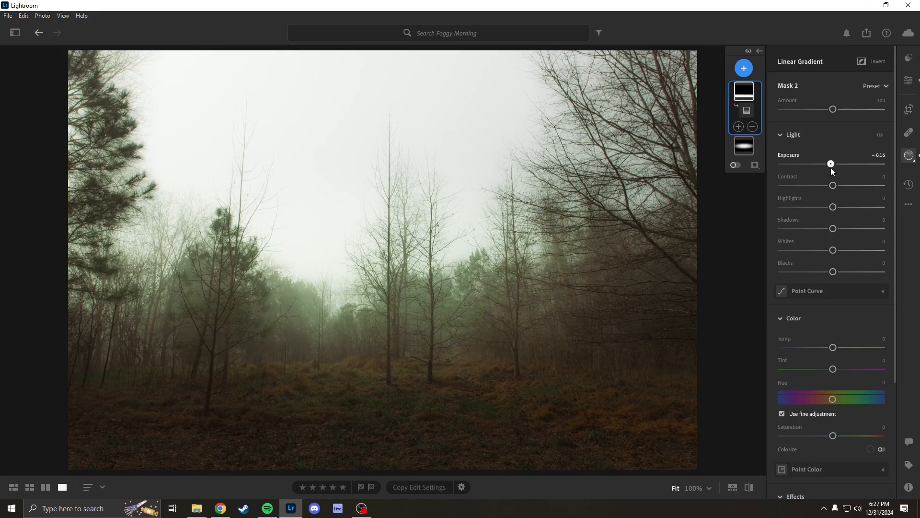
scroll(865, 217, down, 3)
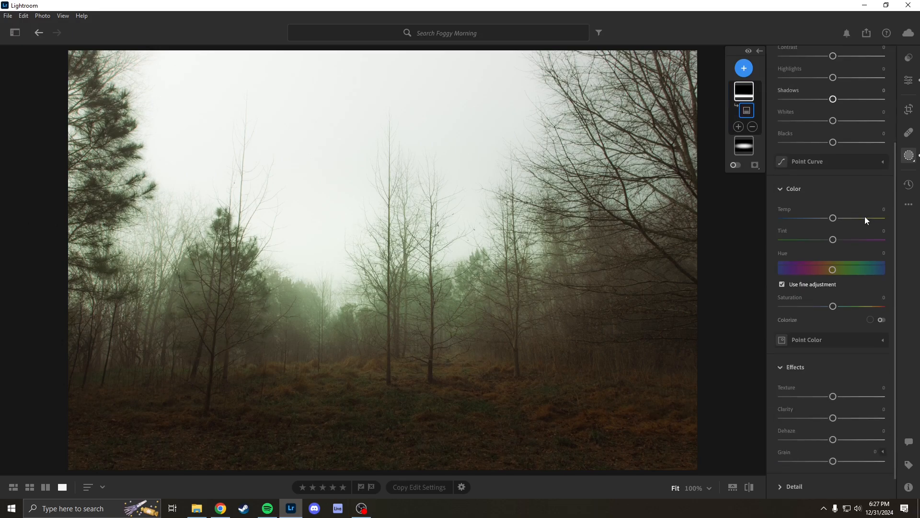
scroll(864, 216, down, 1)
drag(832, 371, 848, 379)
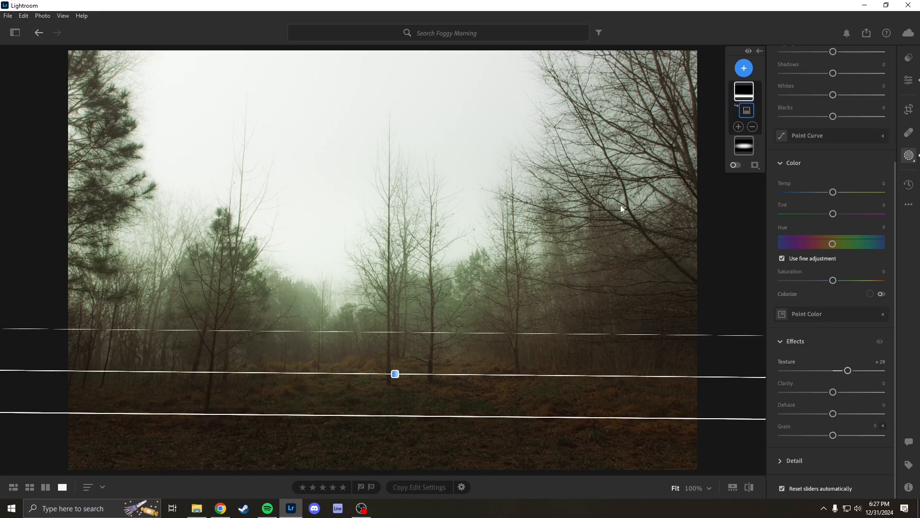
Compare the photo with all masks hidden and shown, and leave masking.
click(750, 50)
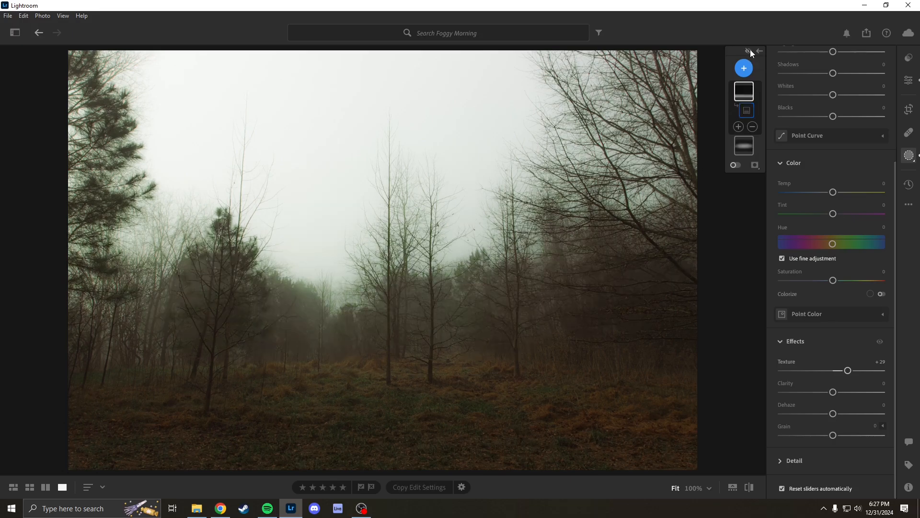
click(749, 50)
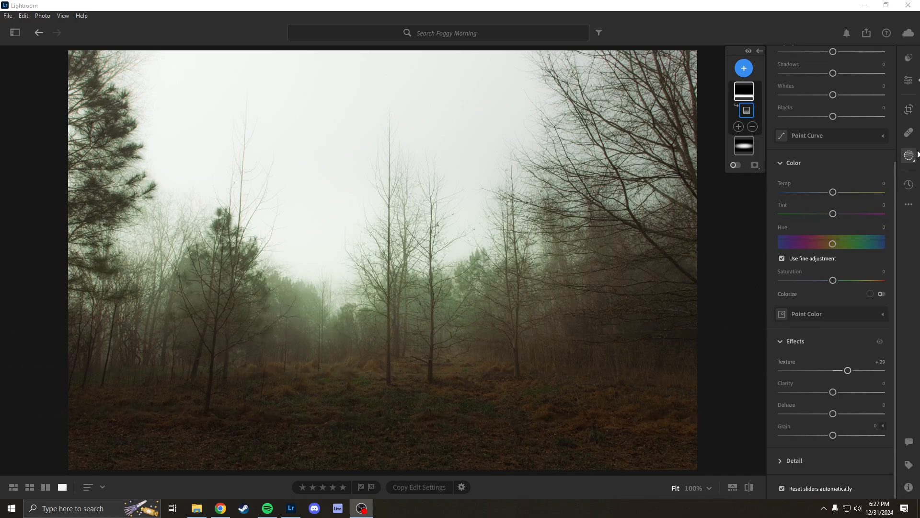
click(910, 154)
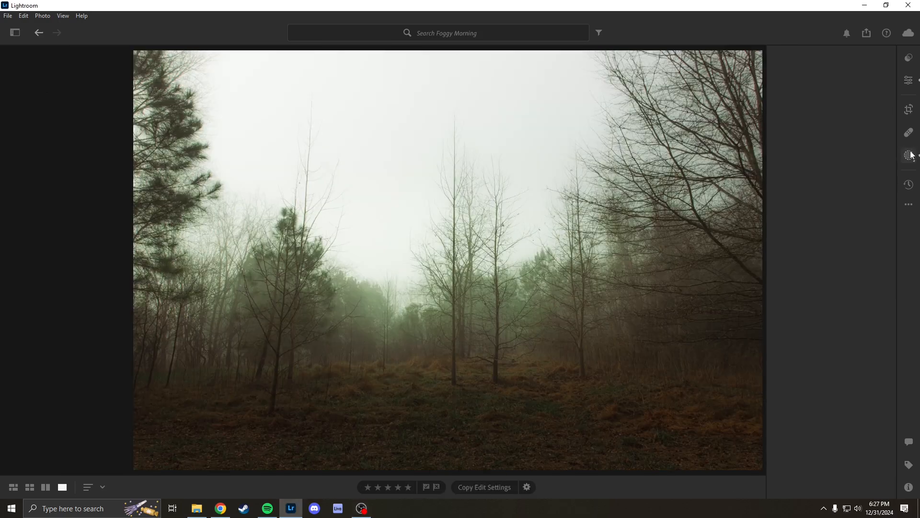
Set the whole photo's Vibrance to +20.
click(908, 80)
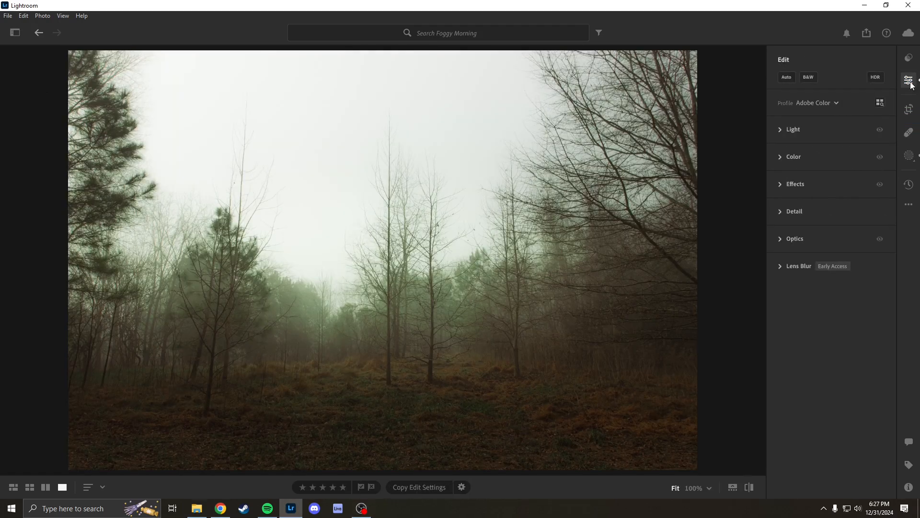
click(780, 156)
scroll(828, 215, up, 3)
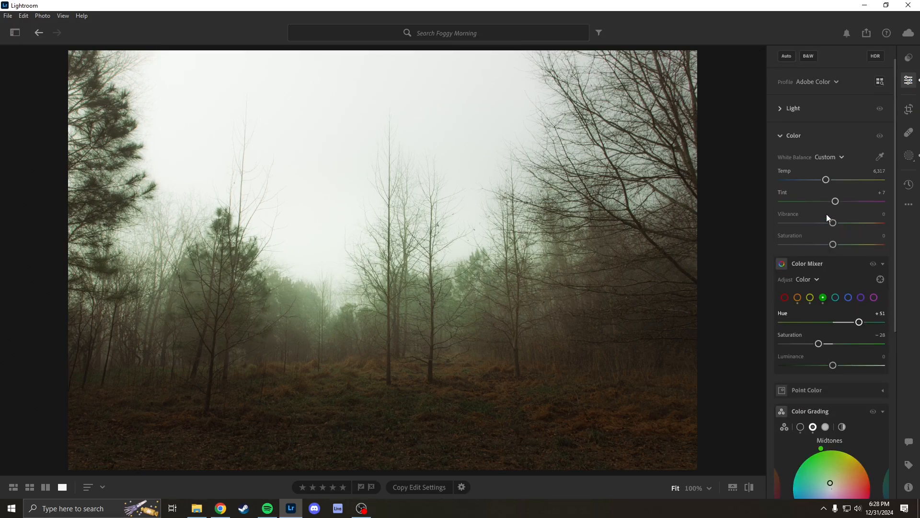
drag(832, 243, 841, 244)
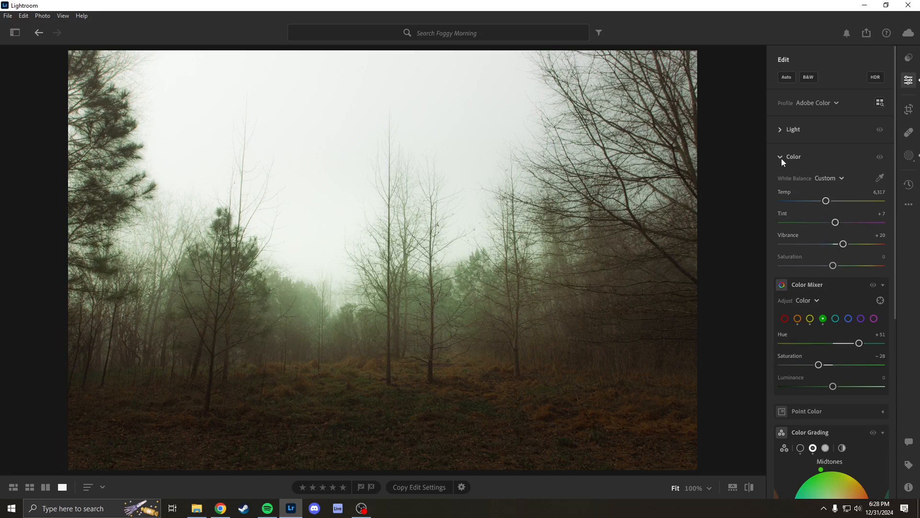
Raise the tone curve's middle point, shift its shadow and highlight points slightly up and right, and lower Whites slightly.
click(780, 130)
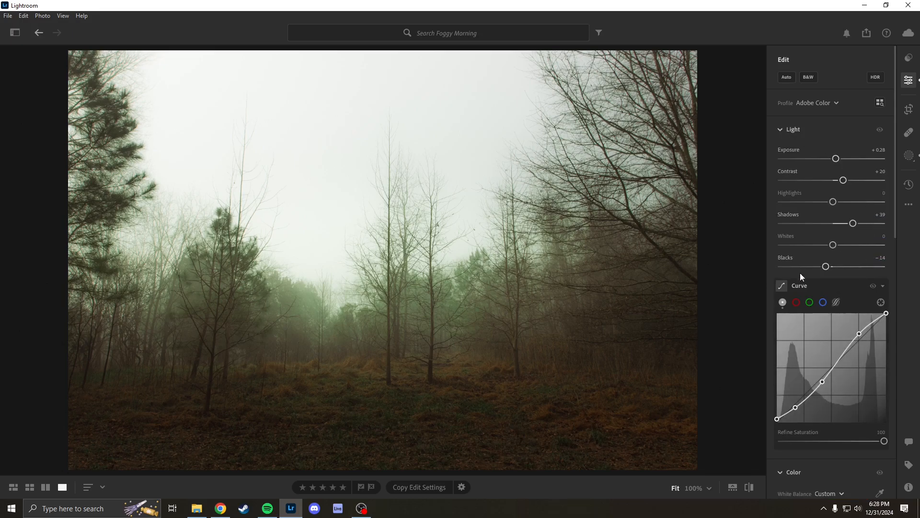
scroll(775, 275, down, 3)
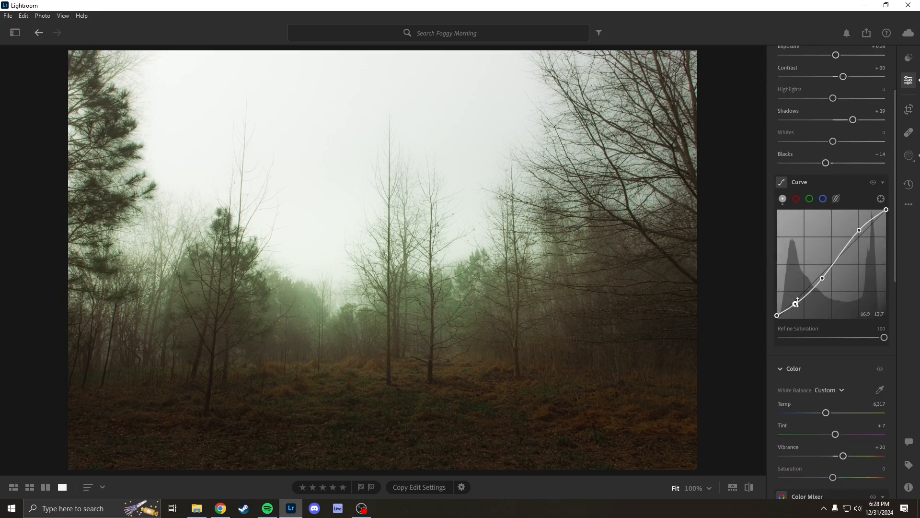
drag(823, 278, 824, 270)
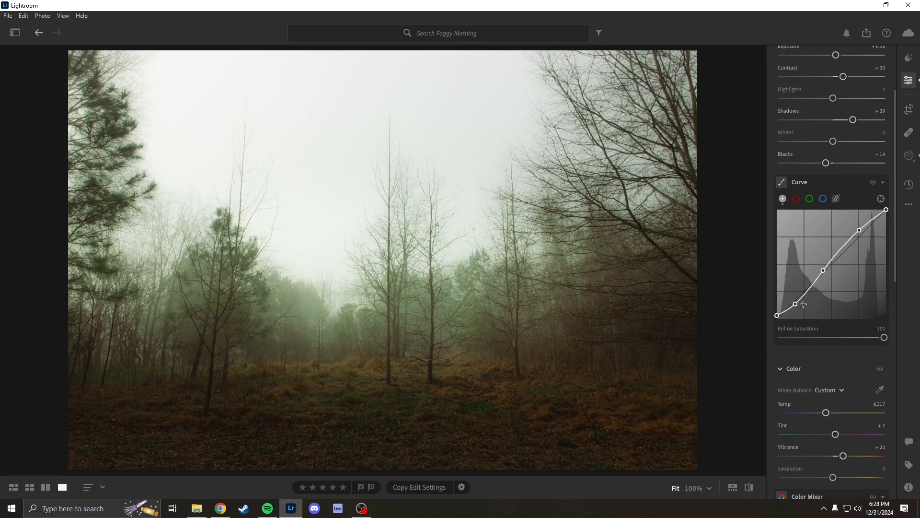
drag(795, 304, 800, 302)
drag(859, 230, 870, 226)
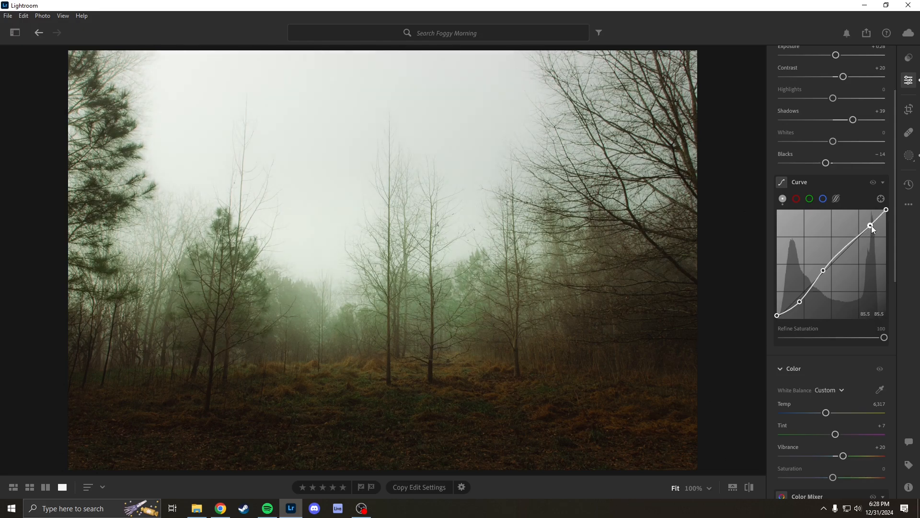
drag(831, 143, 828, 143)
View the photo without the edit controls and compare it with the original.
click(907, 81)
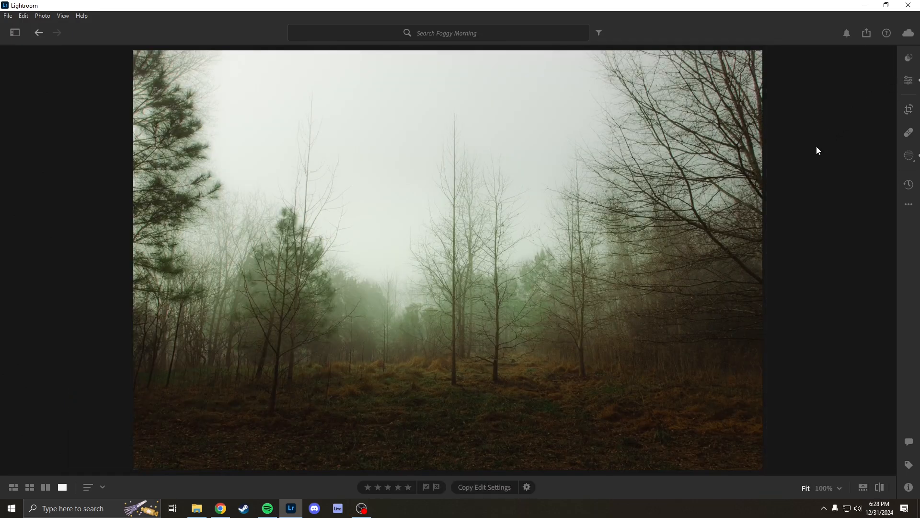
key(backslash)
key(backslash)
Open the export settings for the edited photo.
click(7, 17)
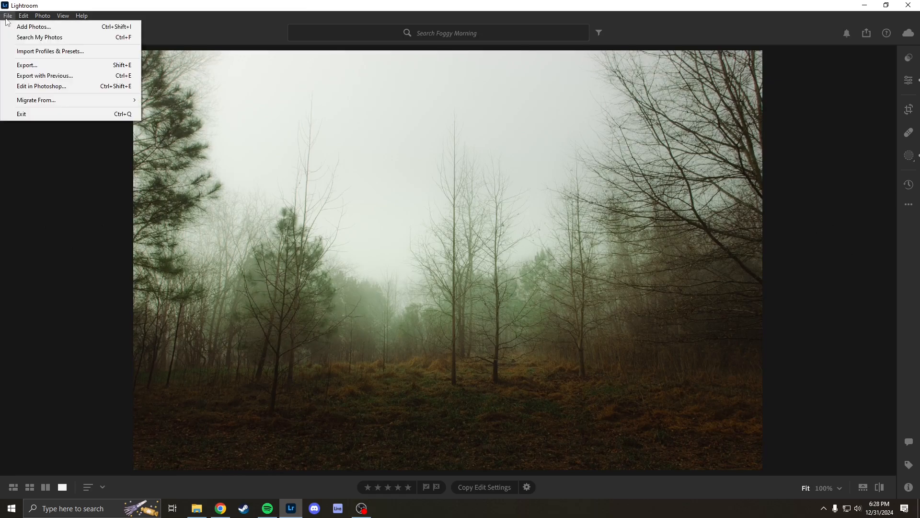
click(56, 64)
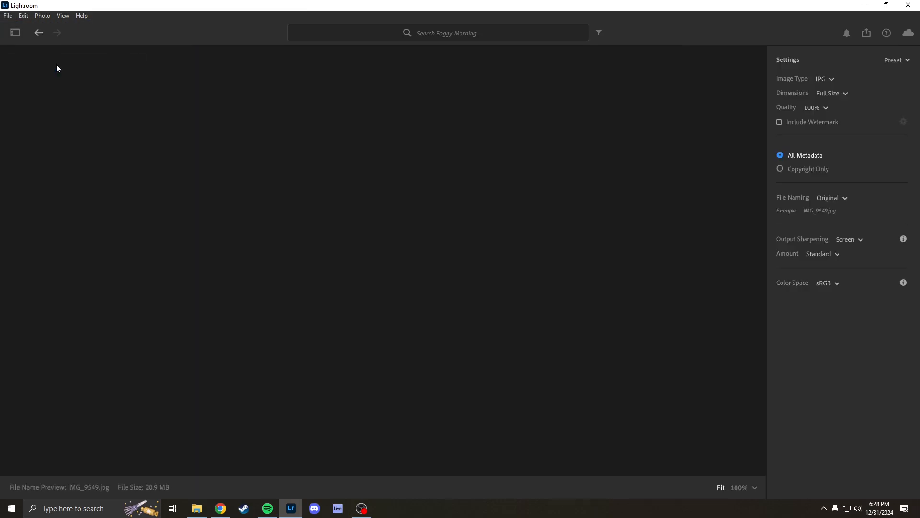